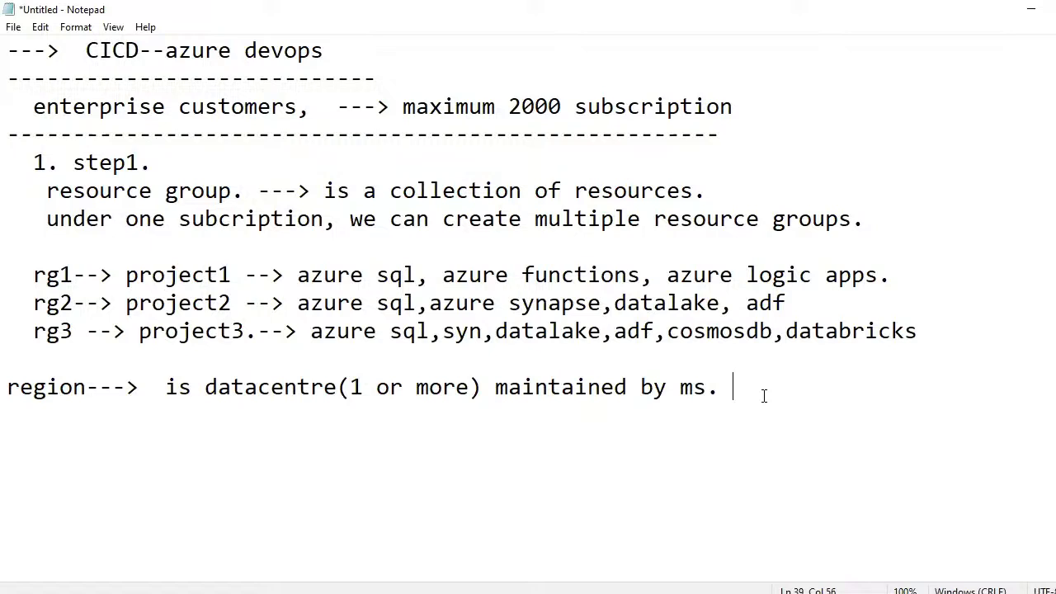
Add the lines "> 58" and "adv:" beneath the region definition in the notes
{"action": "key", "text": "Return"}
{"action": "type", "text": "> 58"}
{"action": "left_click", "coordinate": [628, 593]}
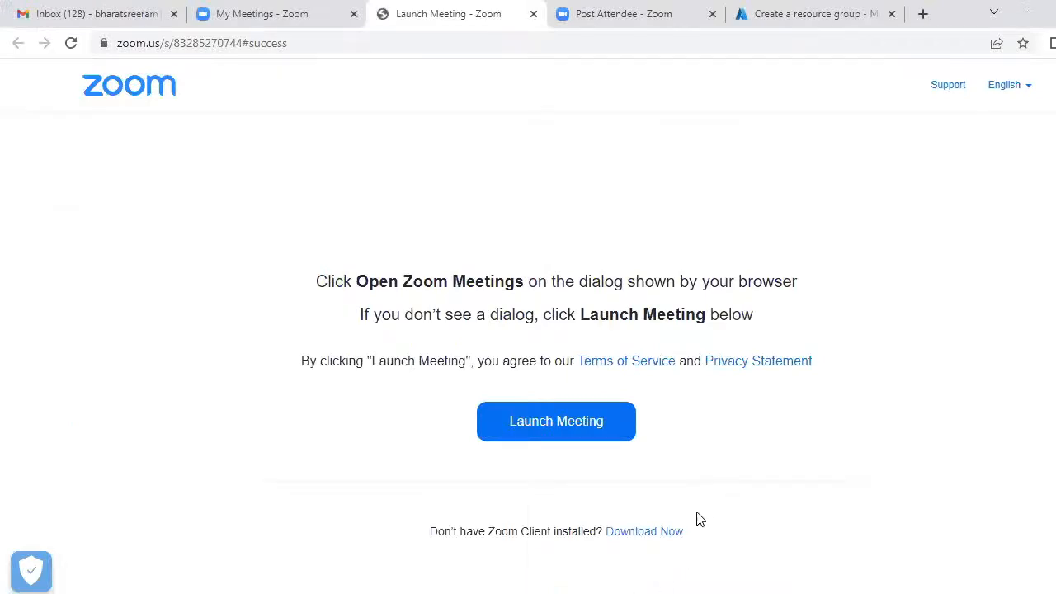
{"action": "key", "text": "alt+Tab"}
{"action": "key", "text": "Return"}
{"action": "type", "text": "adf"}
{"action": "key", "text": "BackSpace"}
{"action": "key", "text": "BackSpace"}
{"action": "type", "text": "v:"}
{"action": "key", "text": "Return"}
Write the first advantage under "adv:" as "1. nearest users, can get faster resposes."
{"action": "type", "text": "1."}
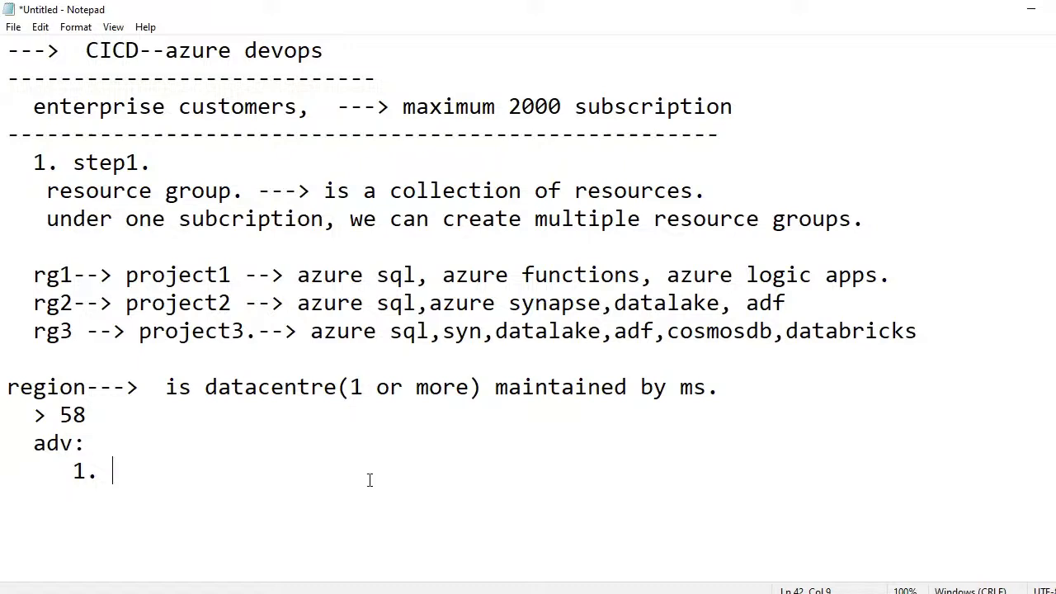
{"action": "type", "text": "nearest users"}
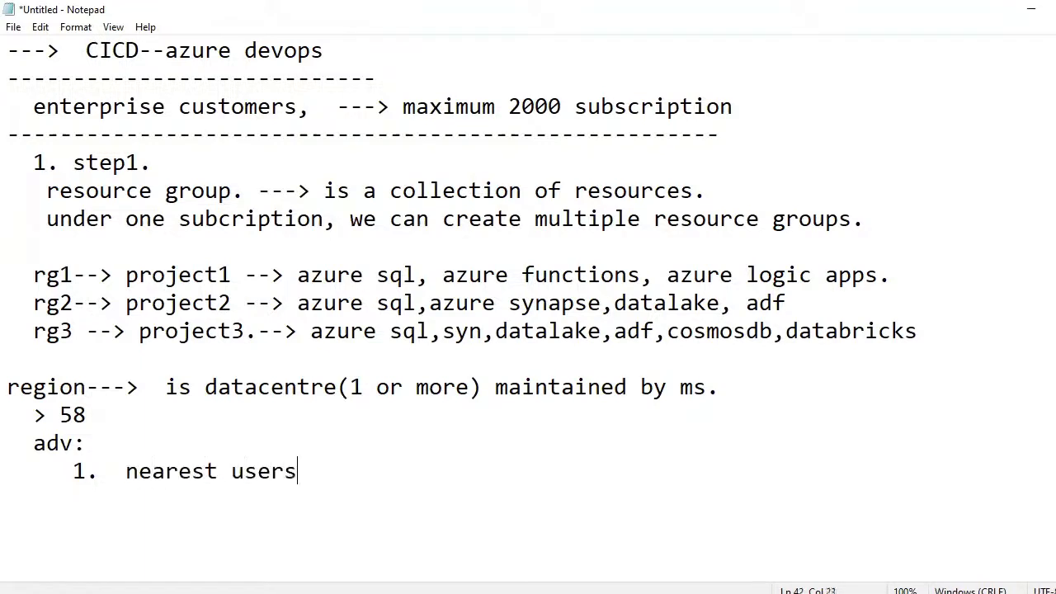
{"action": "type", "text": ", can get fa"}
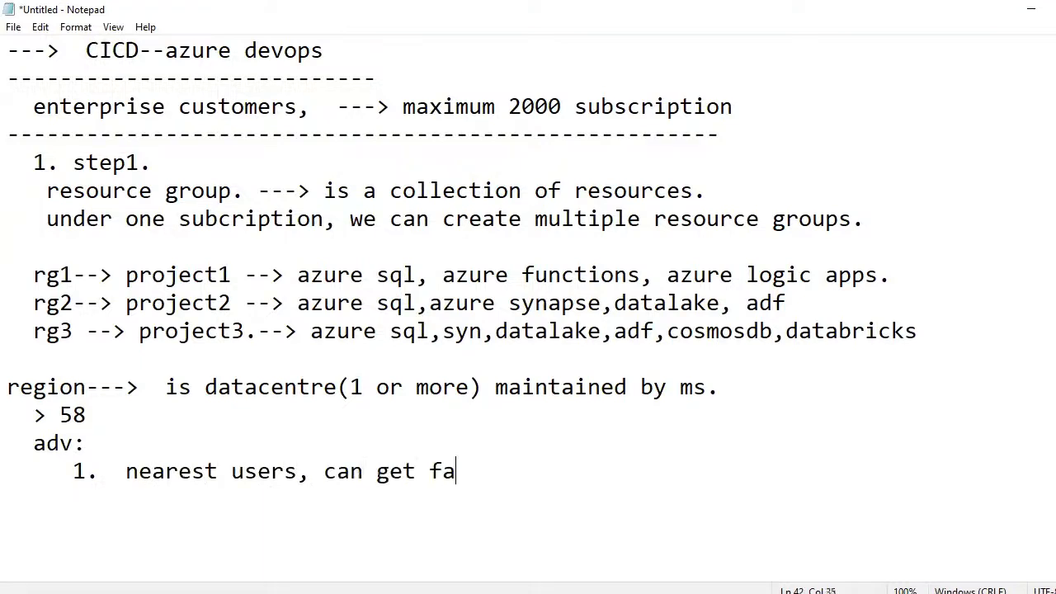
{"action": "type", "text": "ster res"}
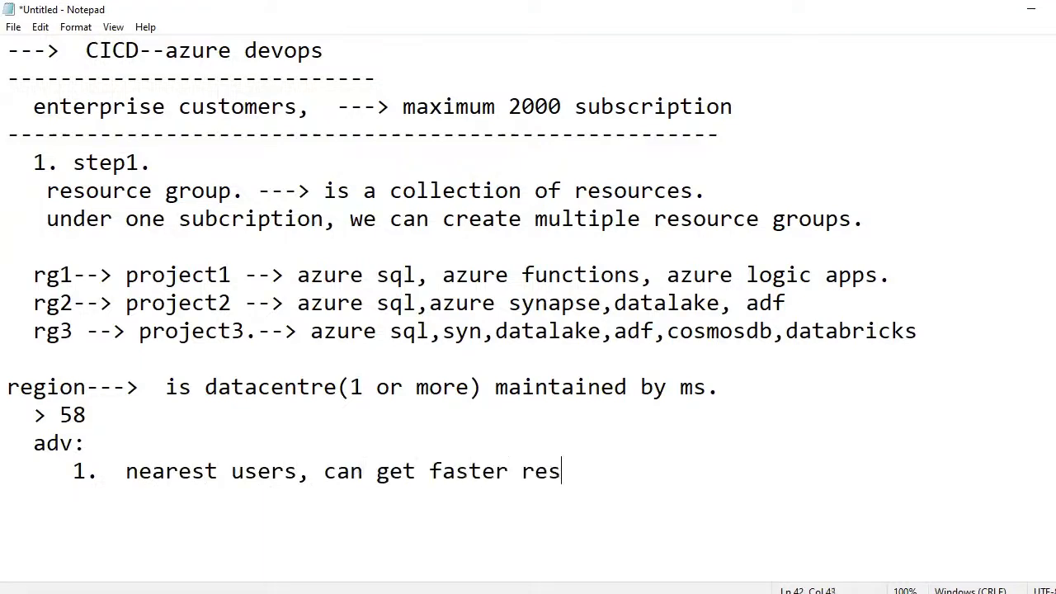
{"action": "type", "text": "poses."}
{"action": "key", "text": "Return"}
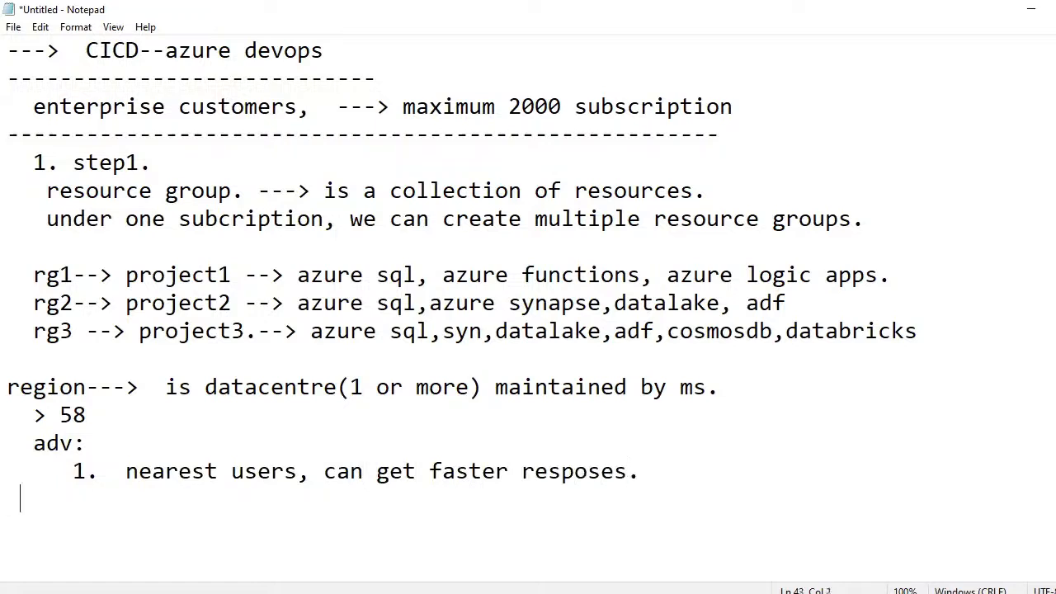
Add the second advantage, "2. network traffic will be reduced."
{"action": "type", "text": "2. network t"}
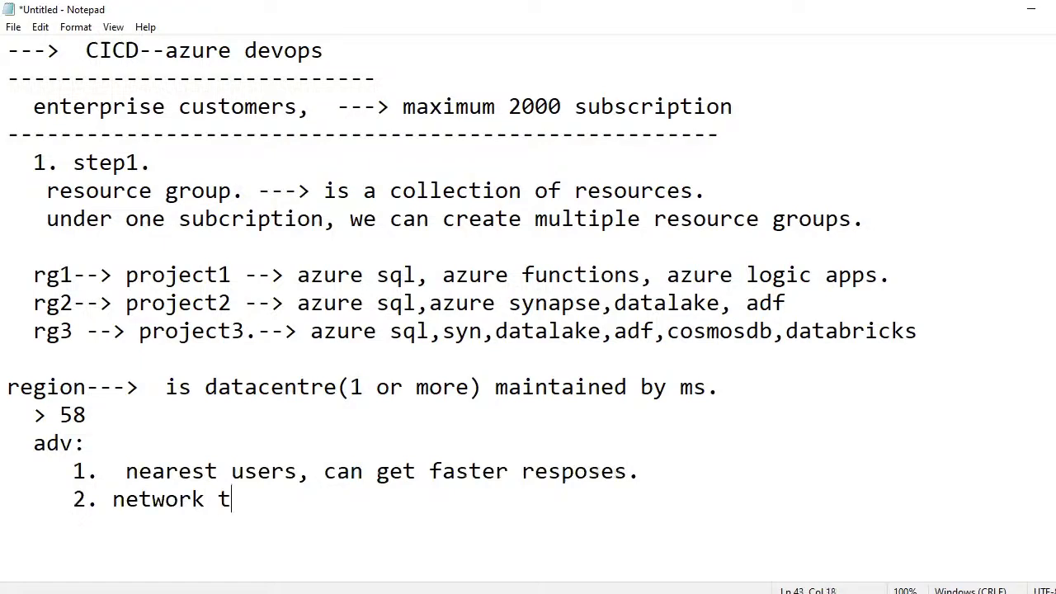
{"action": "type", "text": "raffic will be "}
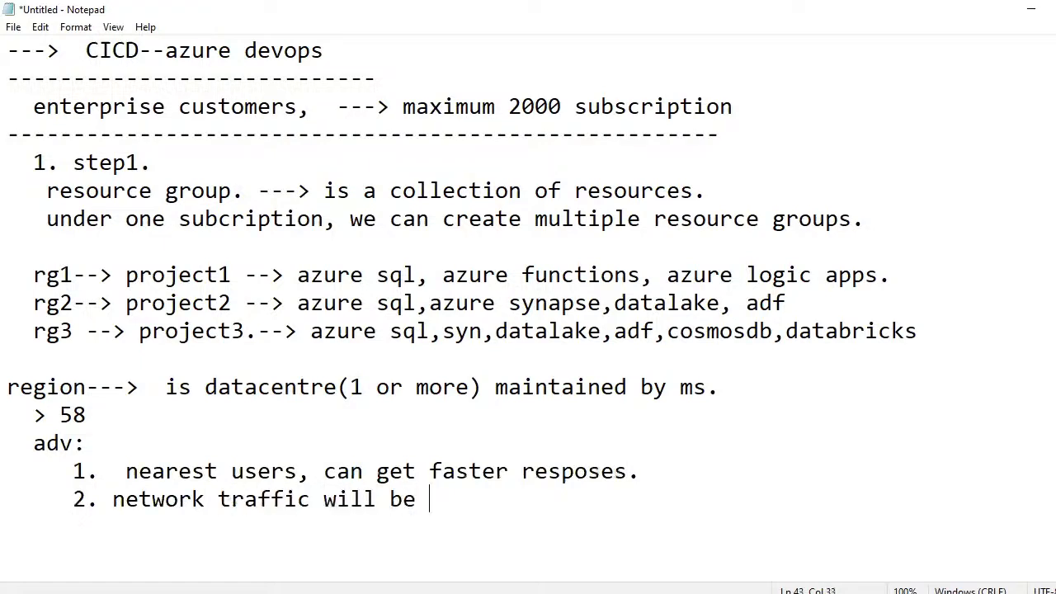
{"action": "type", "text": "reduced."}
{"action": "key", "text": "Return"}
Add the third advantage, "3. High availabiltiy."
{"action": "type", "text": "3."}
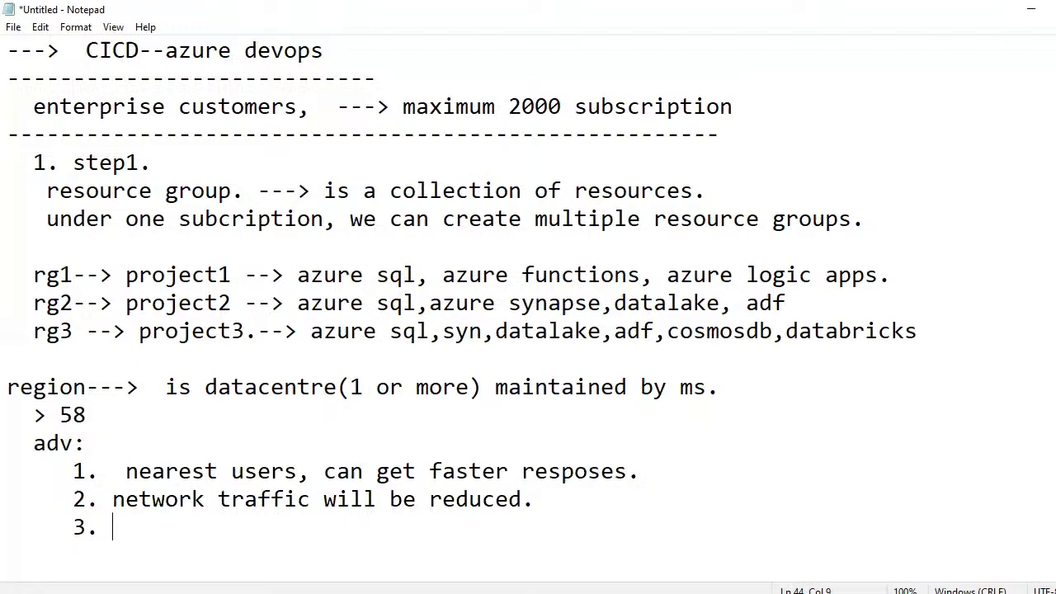
{"action": "type", "text": "High avai"}
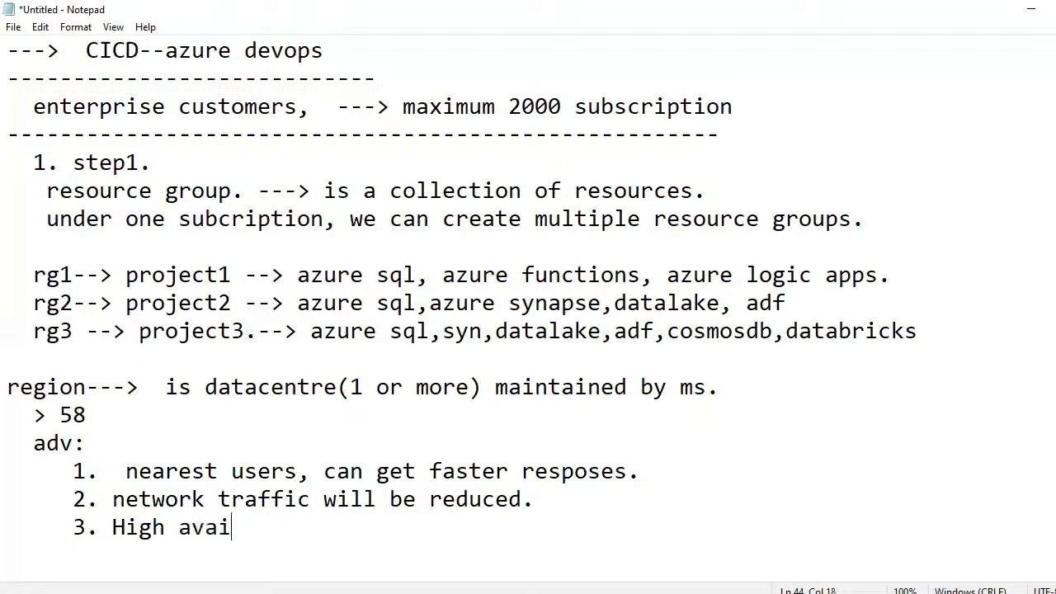
{"action": "type", "text": "labiltiy."}
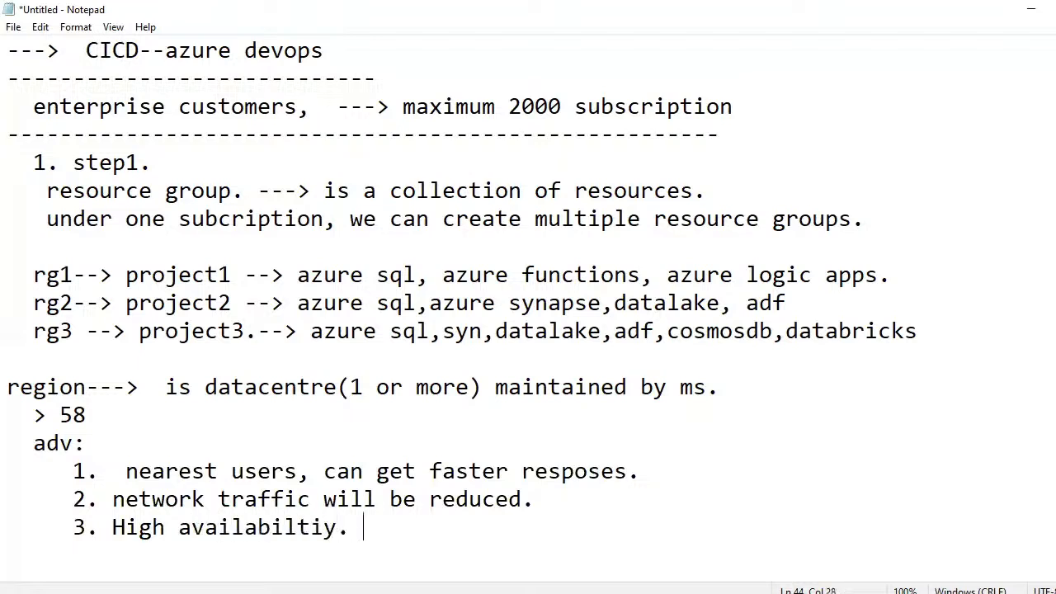
{"action": "key", "text": "Return"}
Switch to the Azure portal, create the resource group practicerg in the (US) East US region, and open it
{"action": "key", "text": "alt+Tab"}
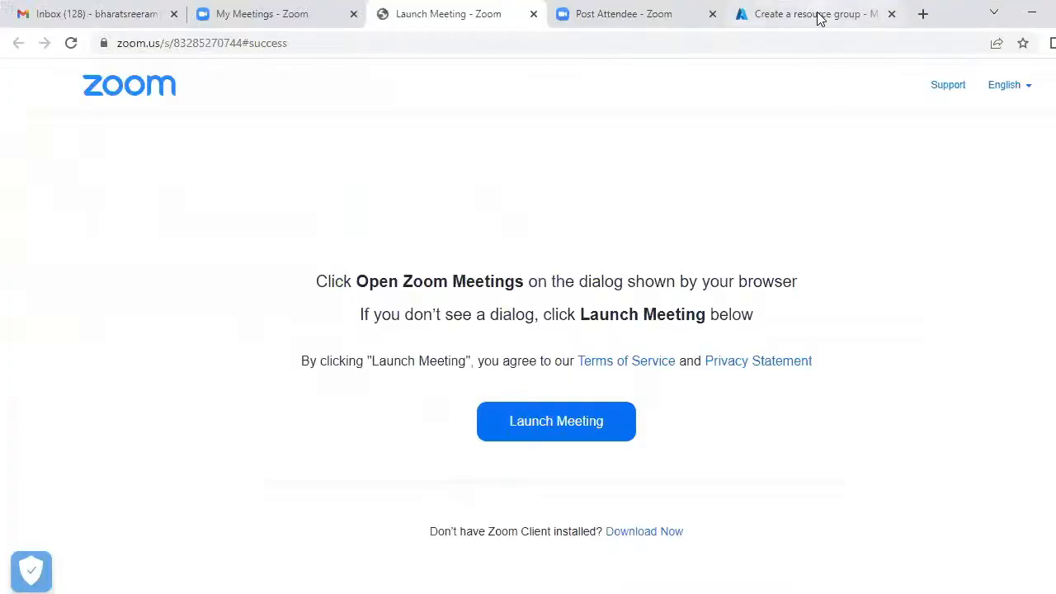
{"action": "left_click", "coordinate": [817, 15]}
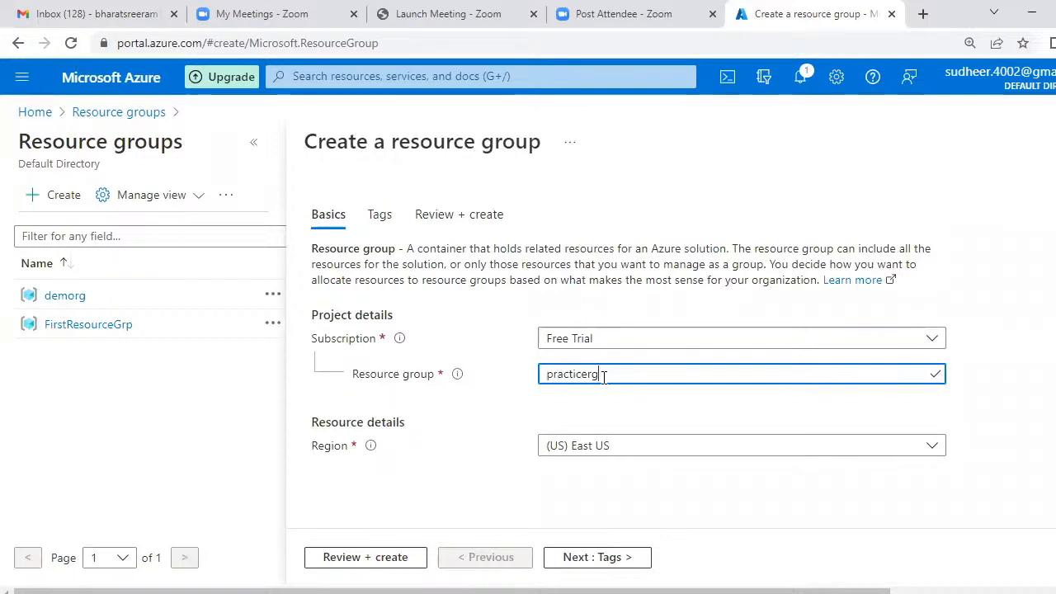
{"action": "left_click", "coordinate": [680, 454]}
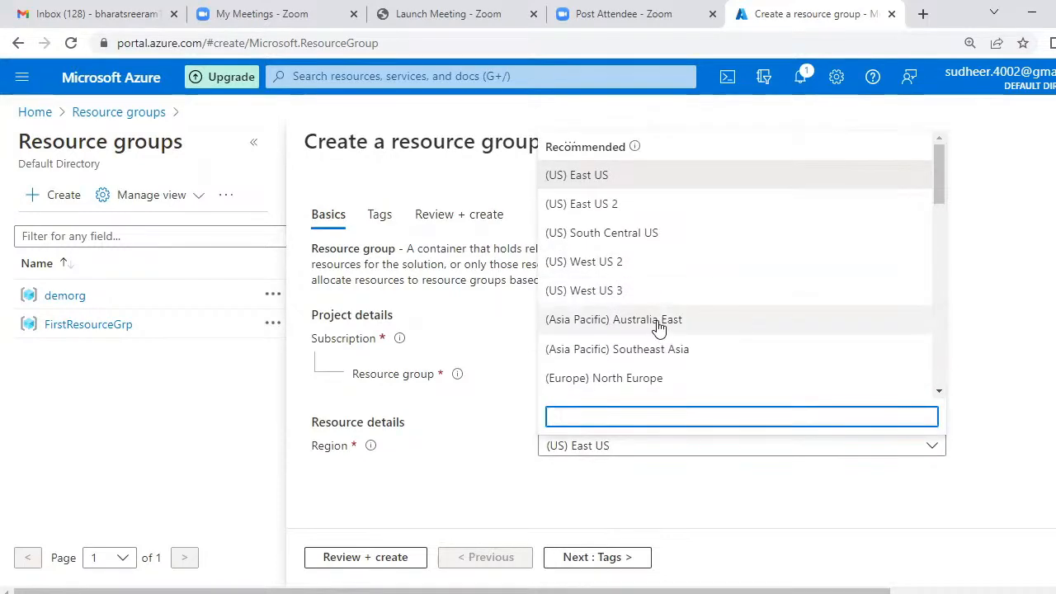
{"action": "left_click", "coordinate": [596, 188]}
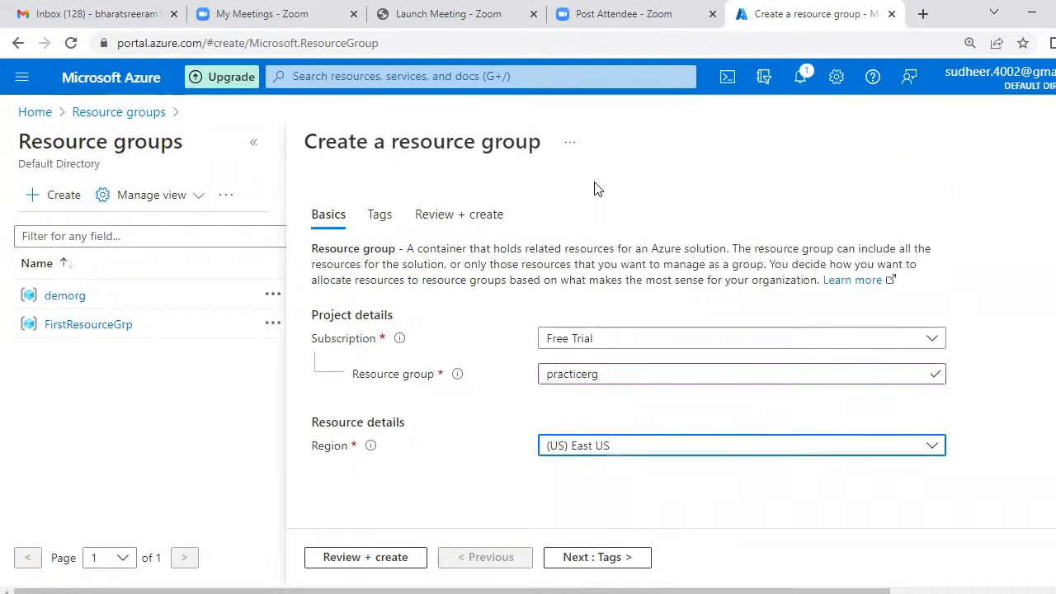
{"action": "left_click", "coordinate": [360, 557]}
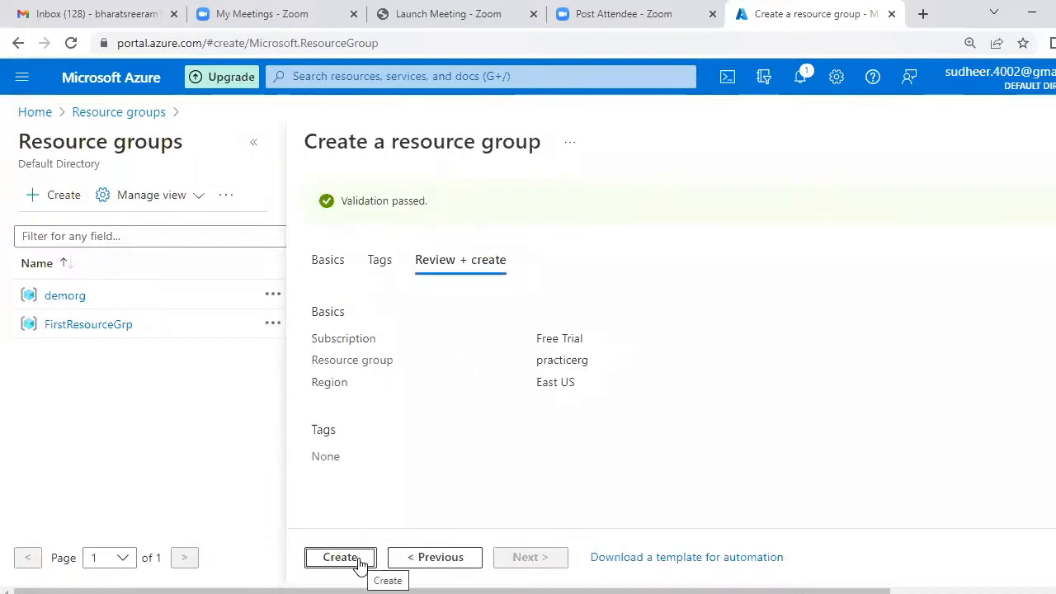
{"action": "left_click", "coordinate": [340, 558]}
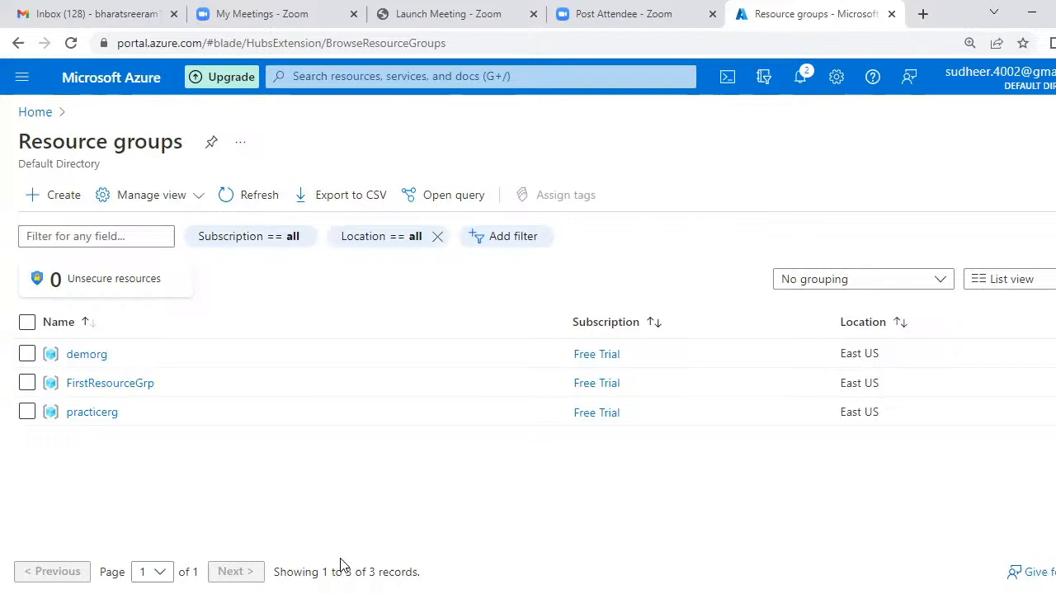
{"action": "left_click", "coordinate": [91, 413]}
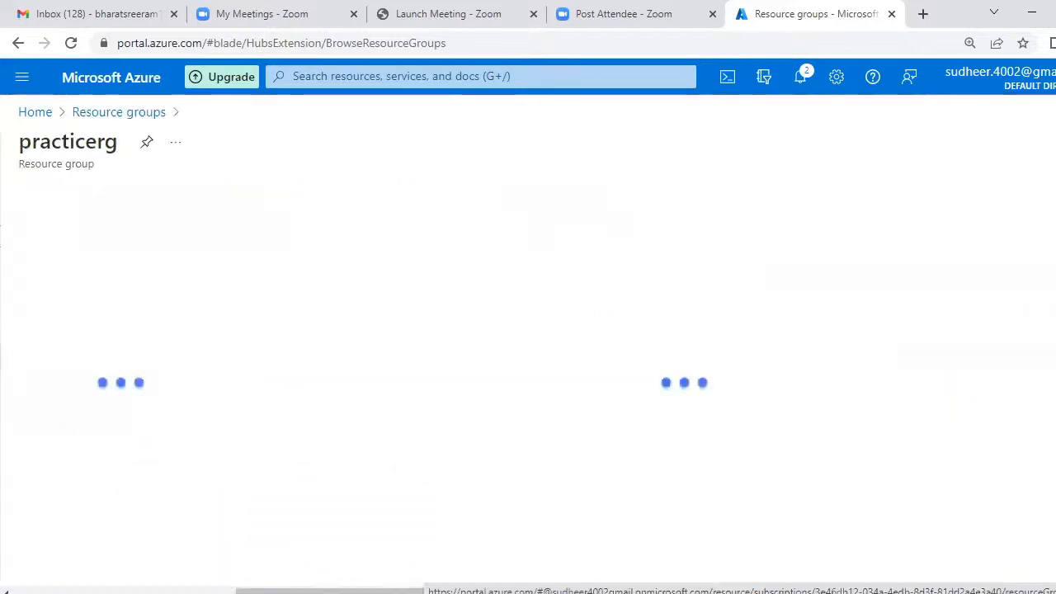
Return to the Notepad notes and add the heading "step2>" below the list of region advantages
{"action": "key", "text": "alt+Tab"}
{"action": "left_click", "coordinate": [448, 520]}
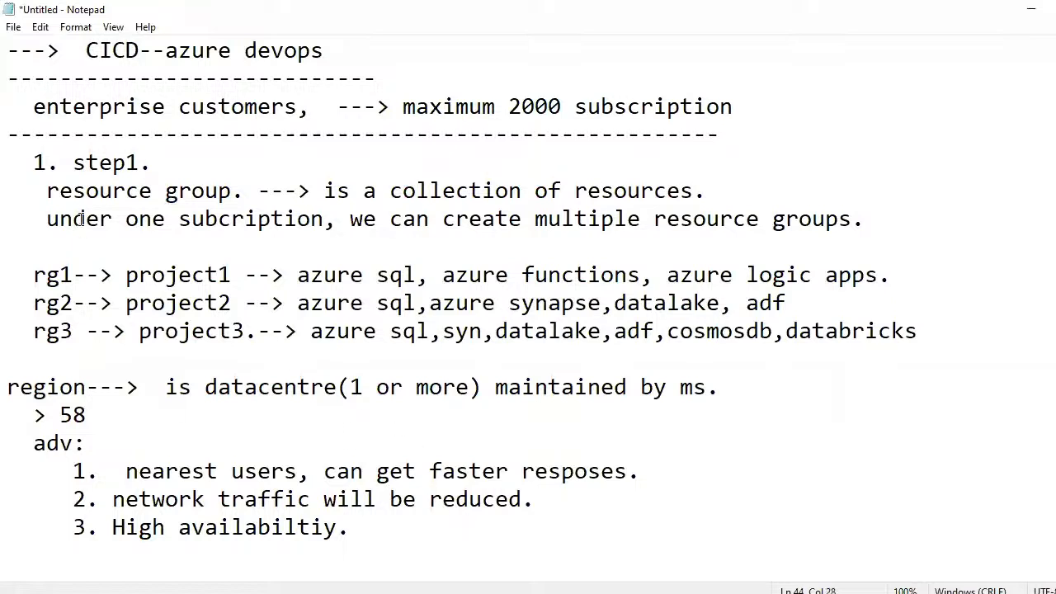
{"action": "double_click", "coordinate": [72, 164]}
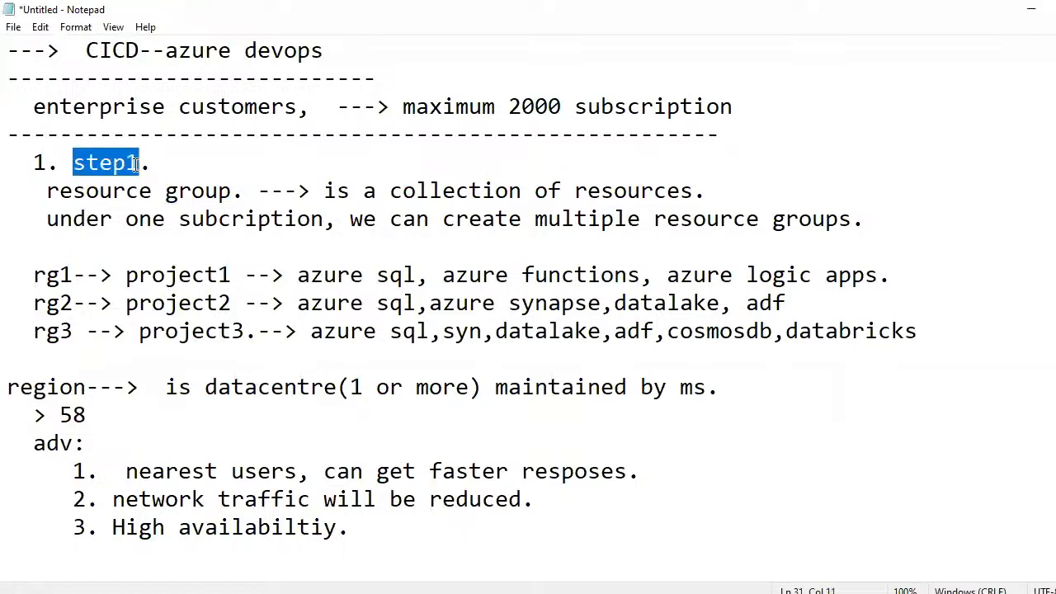
{"action": "left_click", "coordinate": [370, 534]}
{"action": "key", "text": "Return"}
{"action": "key", "text": "Return"}
{"action": "type", "text": "st"}
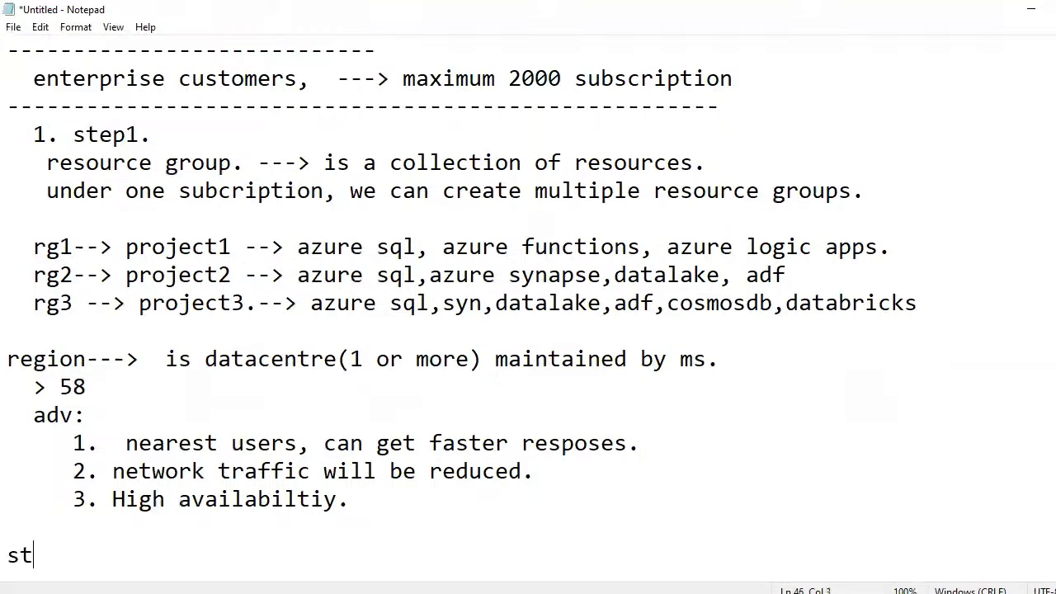
{"action": "type", "text": "ep2>"}
{"action": "key", "text": "Return"}
Write "create datalake storage account:" under the step2 heading
{"action": "type", "text": "create   "}
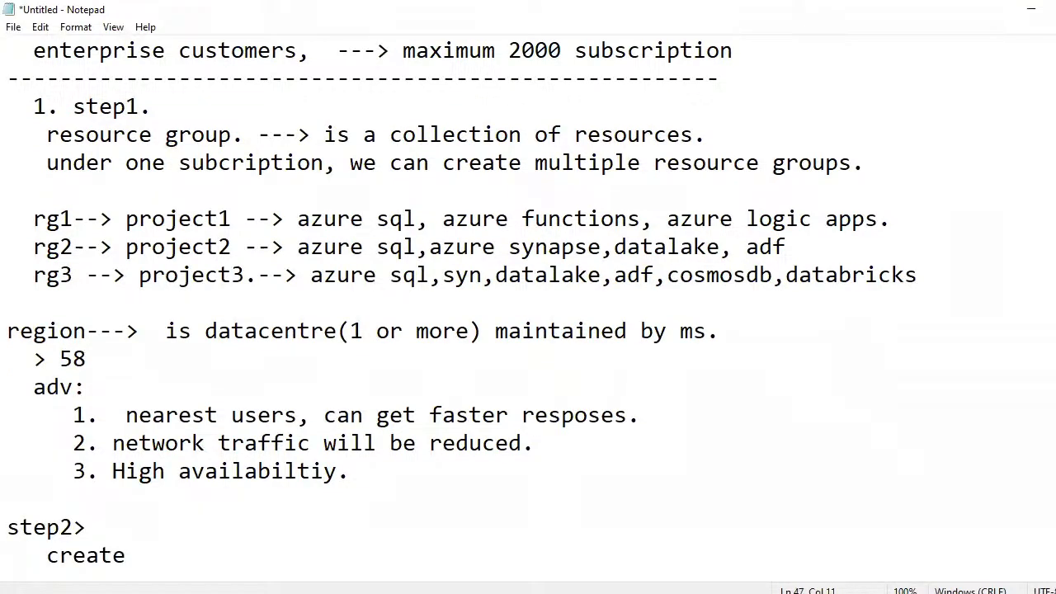
{"action": "type", "text": "datalake "}
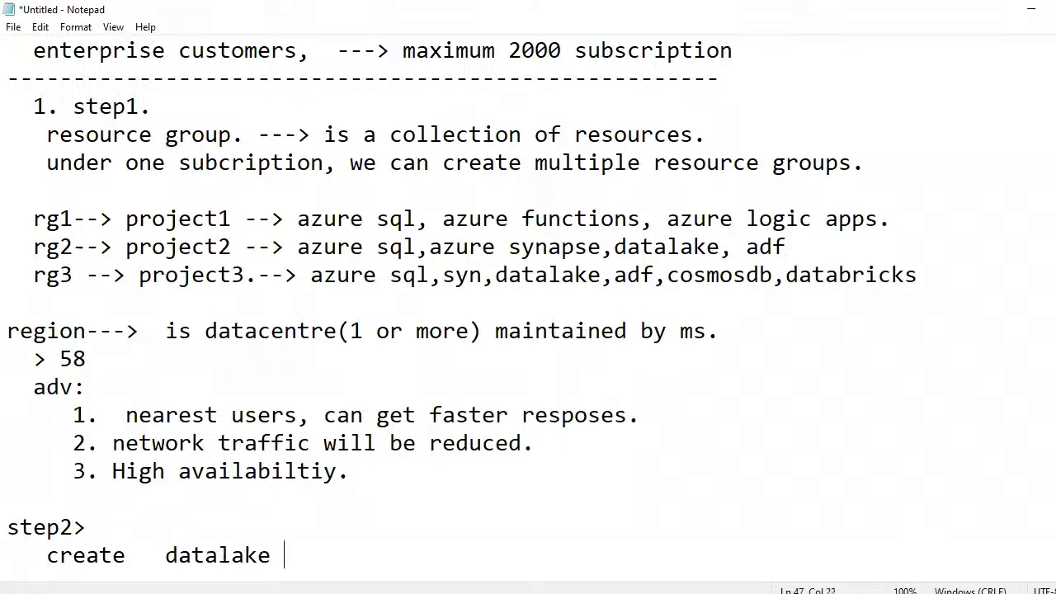
{"action": "type", "text": "storage a"}
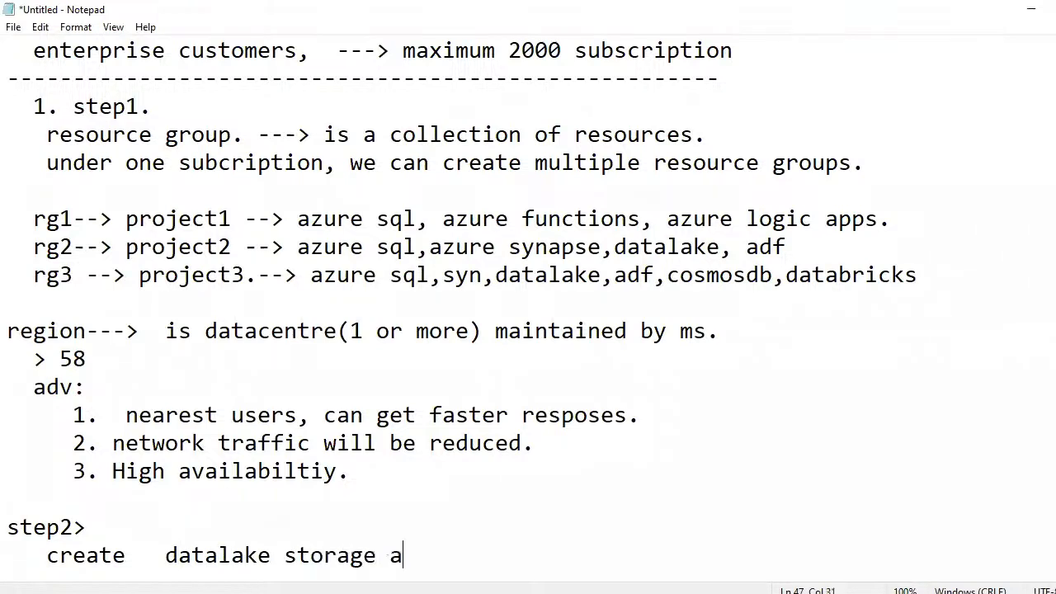
{"action": "type", "text": "ccount:"}
Insert the word "azure" before "datalake" in the step2 line
{"action": "key", "text": "Left"}
{"action": "key", "text": "Left"}
{"action": "key", "text": "Left"}
{"action": "key", "text": "Left"}
{"action": "key", "text": "Left"}
{"action": "key", "text": "Left"}
{"action": "key", "text": "Left"}
{"action": "key", "text": "Left"}
{"action": "key", "text": "Left"}
{"action": "key", "text": "Left"}
{"action": "key", "text": "Left"}
{"action": "key", "text": "Left"}
{"action": "key", "text": "Left"}
{"action": "key", "text": "Left"}
{"action": "key", "text": "Left"}
{"action": "key", "text": "Left"}
{"action": "key", "text": "Left"}
{"action": "key", "text": "Left"}
{"action": "key", "text": "Left"}
{"action": "key", "text": "Left"}
{"action": "key", "text": "Left"}
{"action": "key", "text": "Left"}
{"action": "key", "text": "Left"}
{"action": "key", "text": "Left"}
{"action": "key", "text": "Left"}
{"action": "key", "text": "Left"}
{"action": "key", "text": "Left"}
{"action": "type", "text": "azure"}
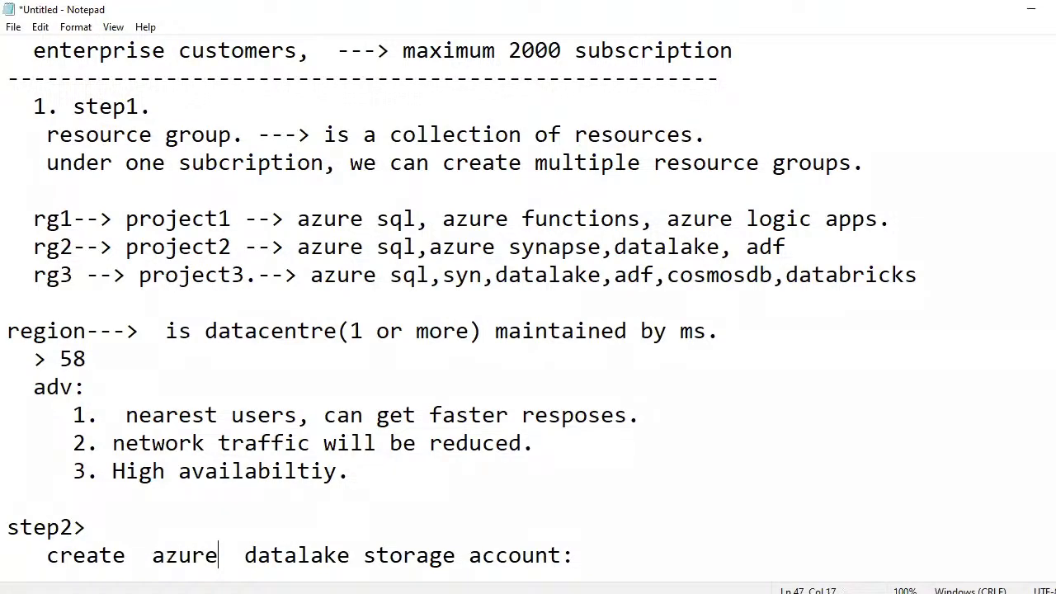
Insert "gen2" between "datalake" and "storage" in the step2 line
{"action": "key", "text": "Right"}
{"action": "key", "text": "Right"}
{"action": "key", "text": "Right"}
{"action": "key", "text": "Right"}
{"action": "key", "text": "Right"}
{"action": "key", "text": "Right"}
{"action": "key", "text": "Right"}
{"action": "key", "text": "Right"}
{"action": "key", "text": "Right"}
{"action": "key", "text": "Right"}
{"action": "key", "text": "Right"}
{"action": "type", "text": "gen2"}
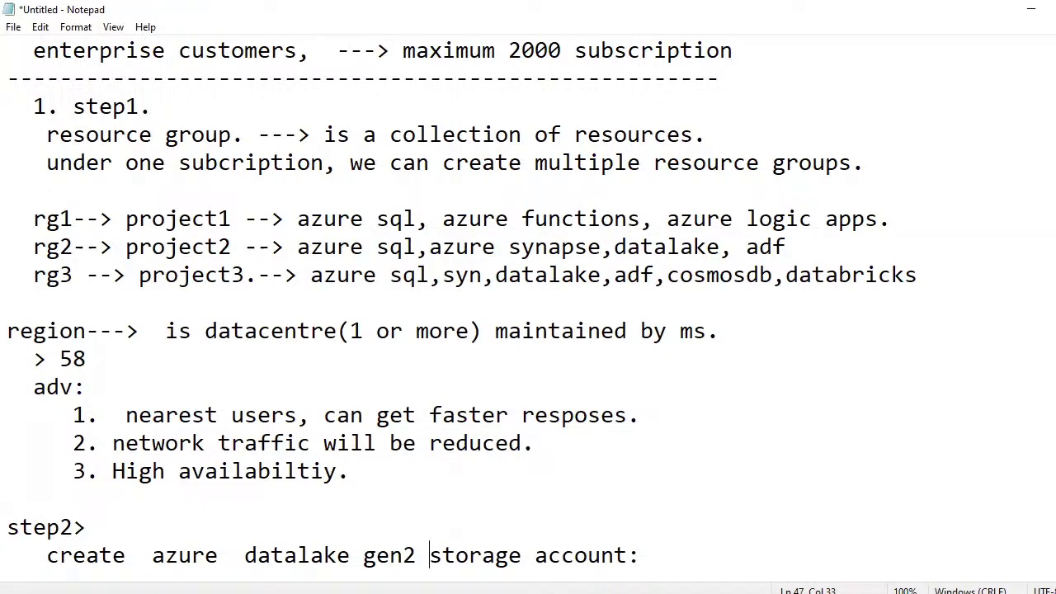
Switch to the Azure portal and start creating a Storage account resource from the practicerg resource group
{"action": "key", "text": "alt+Tab"}
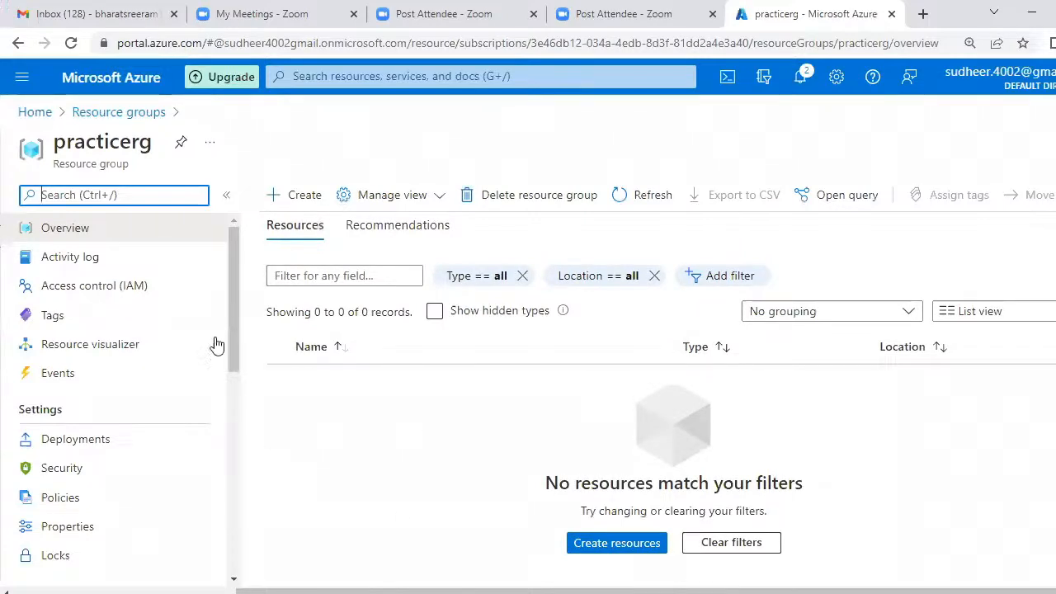
{"action": "left_click", "coordinate": [304, 195]}
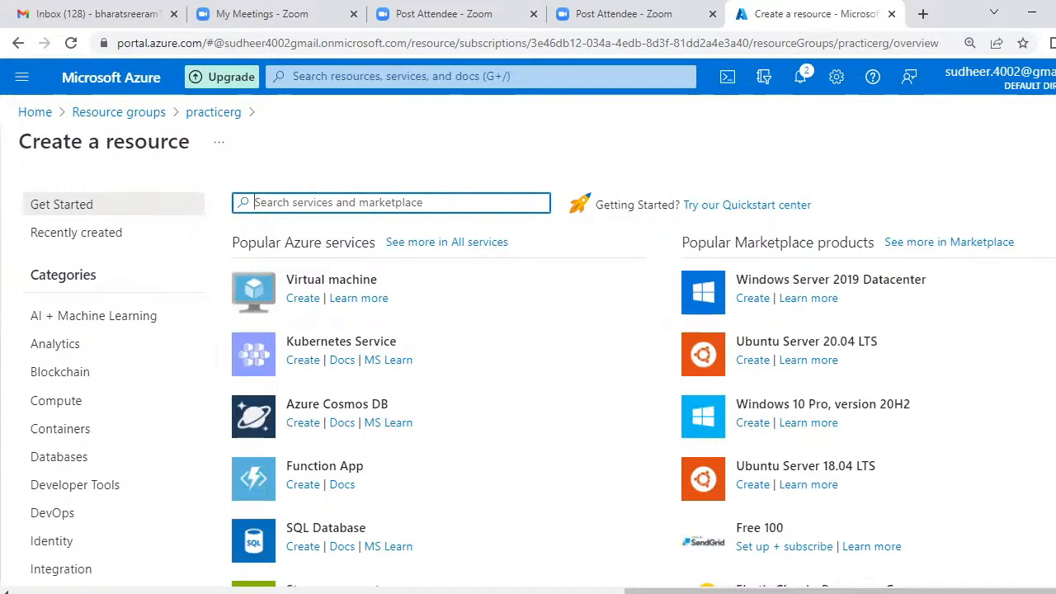
{"action": "scroll", "coordinate": [539, 383], "scroll_direction": "down", "scroll_amount": 5}
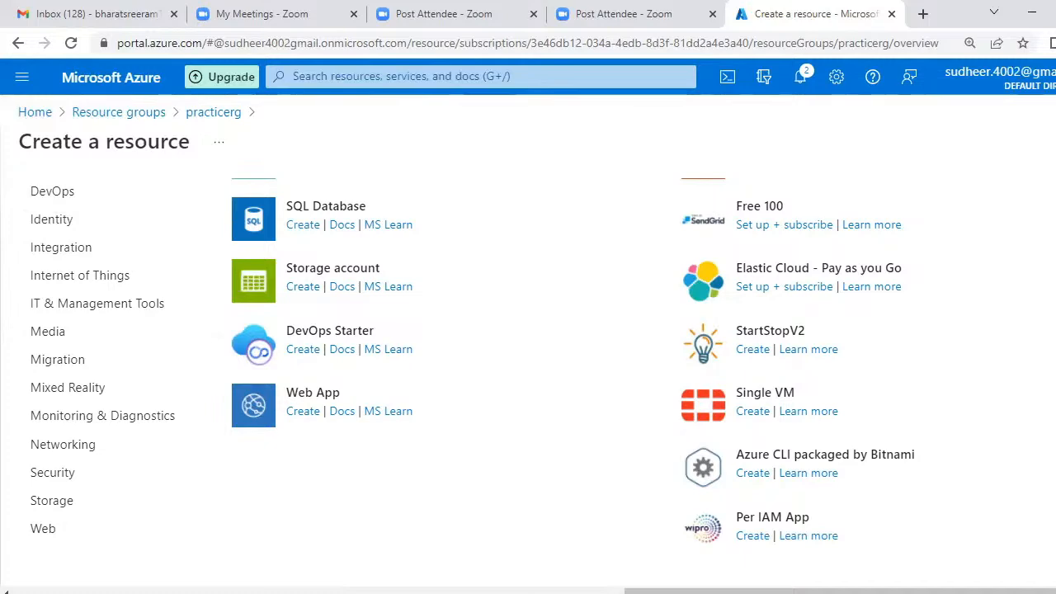
{"action": "scroll", "coordinate": [544, 346], "scroll_direction": "up", "scroll_amount": 4}
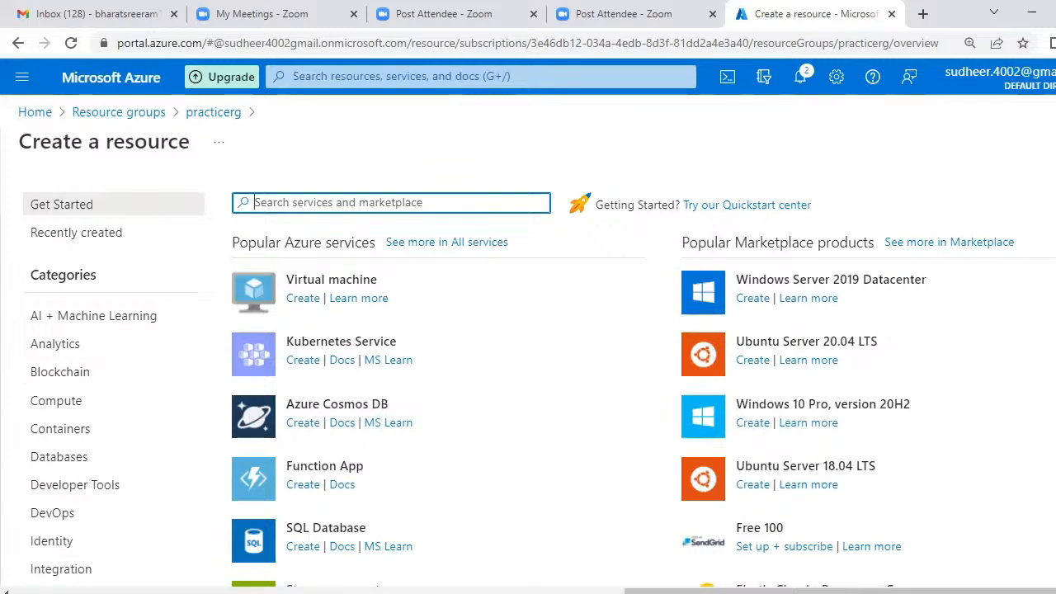
{"action": "scroll", "coordinate": [182, 439], "scroll_direction": "down", "scroll_amount": 3}
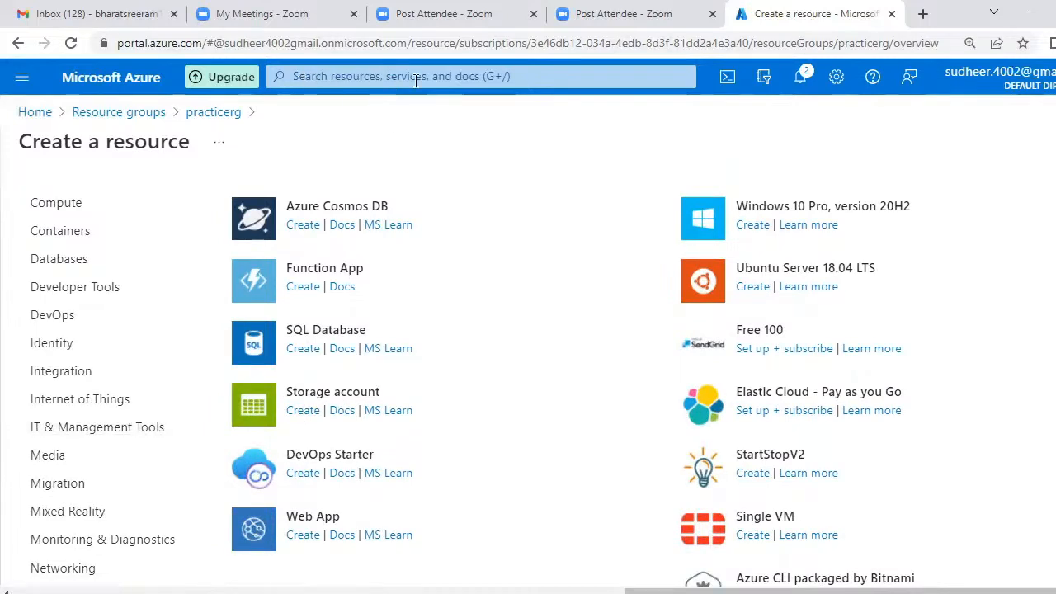
{"action": "left_click", "coordinate": [302, 410]}
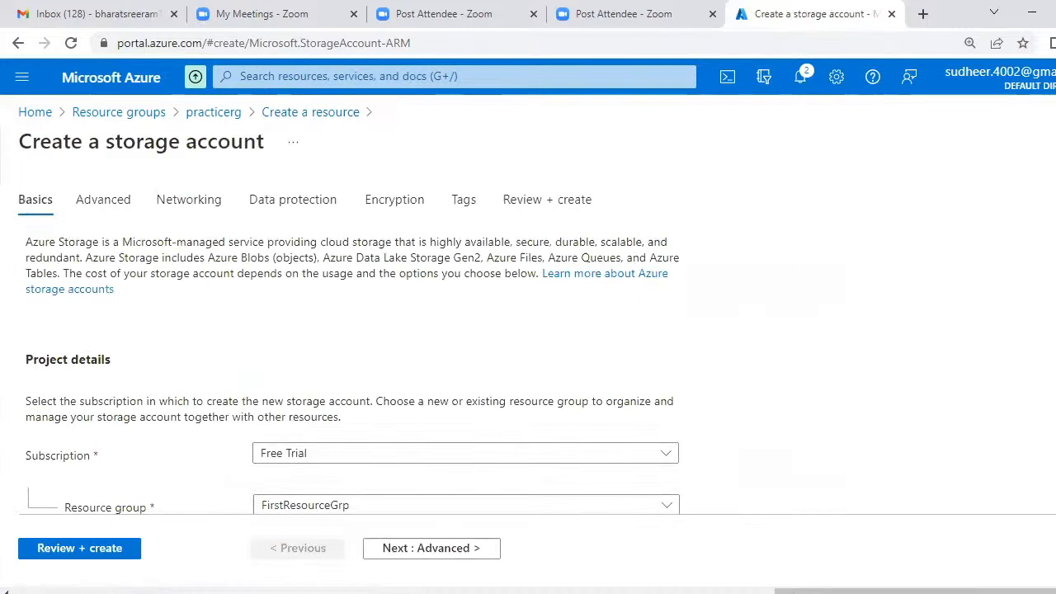
Set the new storage account's resource group to practicerg
{"action": "scroll", "coordinate": [506, 304], "scroll_direction": "down", "scroll_amount": 2}
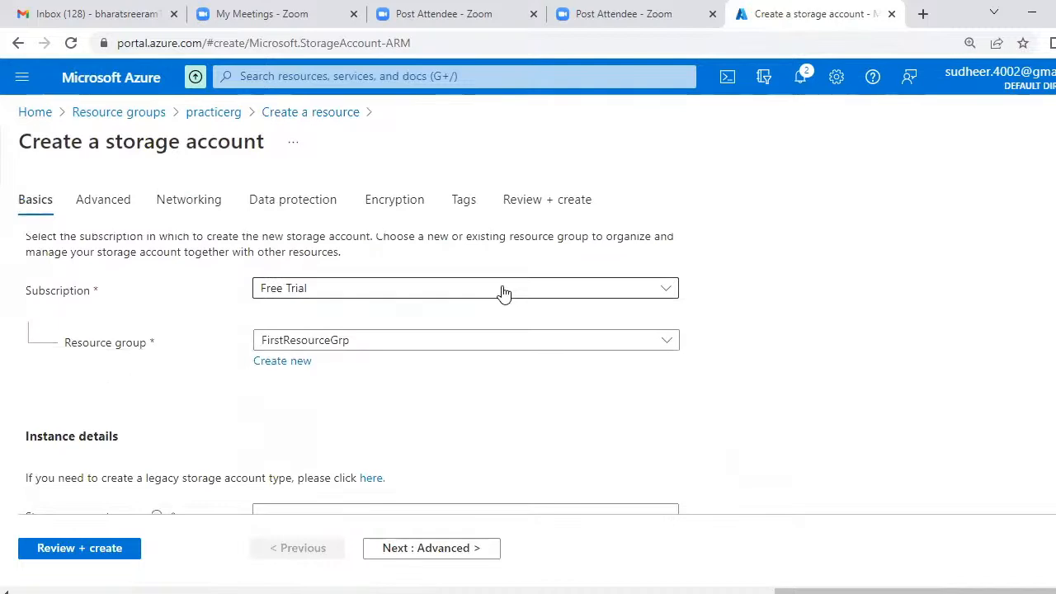
{"action": "left_click", "coordinate": [358, 345]}
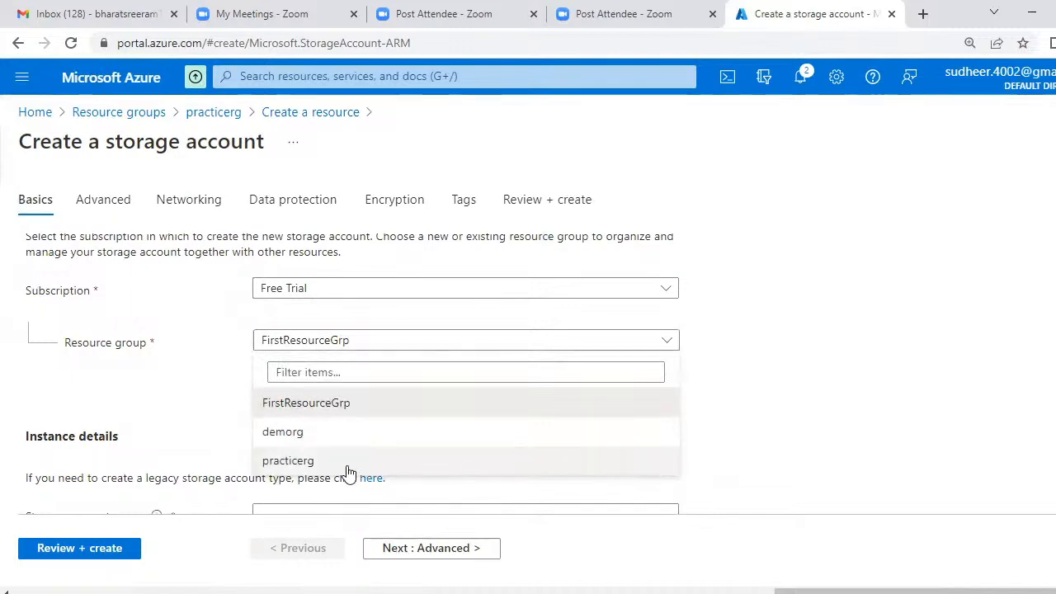
{"action": "left_click", "coordinate": [289, 461]}
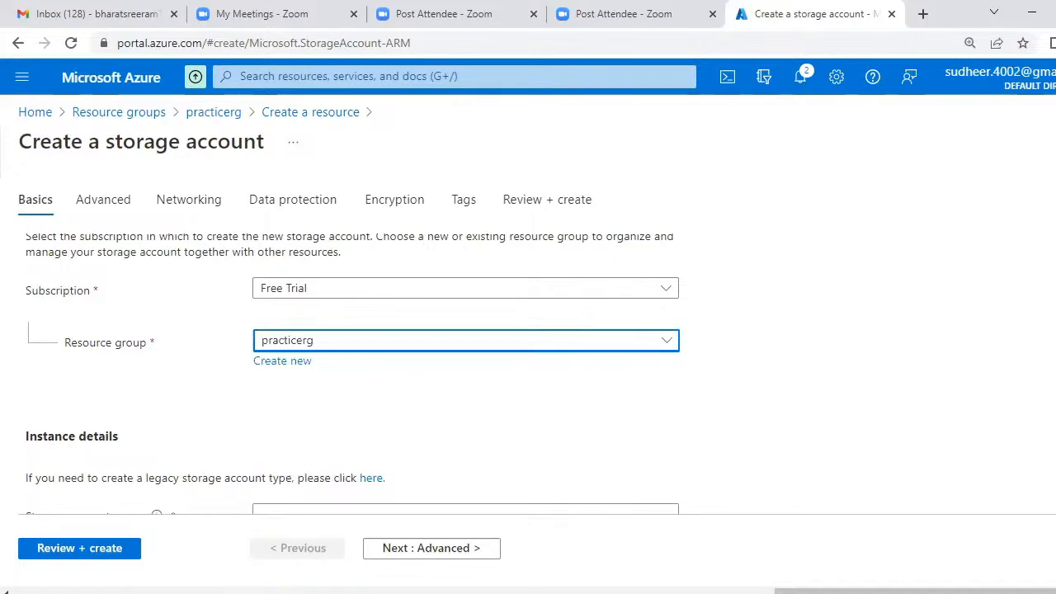
Name the new storage account bigdatastore108
{"action": "scroll", "coordinate": [352, 364], "scroll_direction": "down", "scroll_amount": 3}
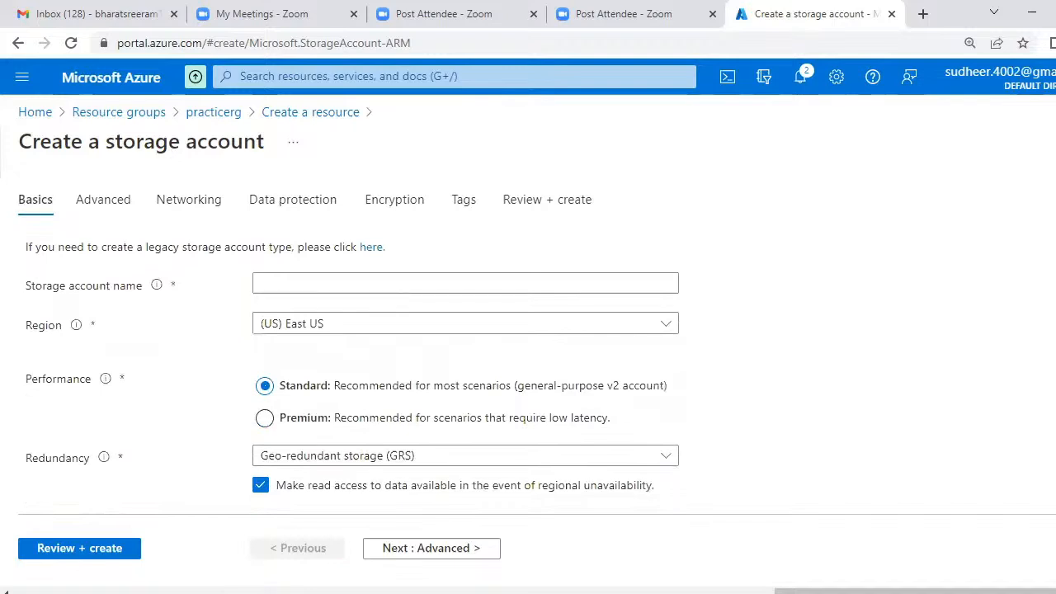
{"action": "left_click", "coordinate": [372, 284]}
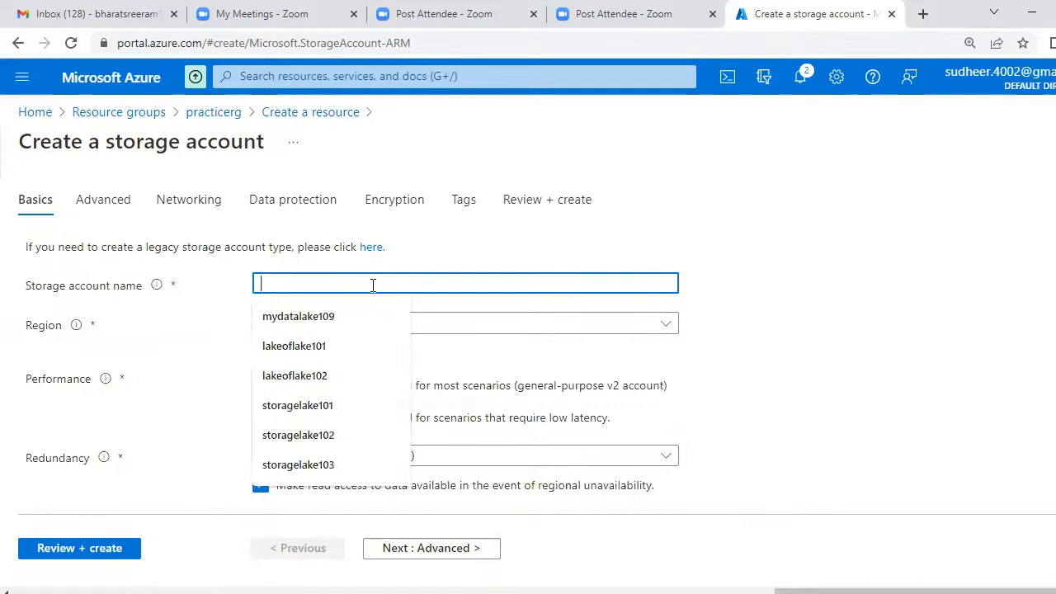
{"action": "type", "text": "big"}
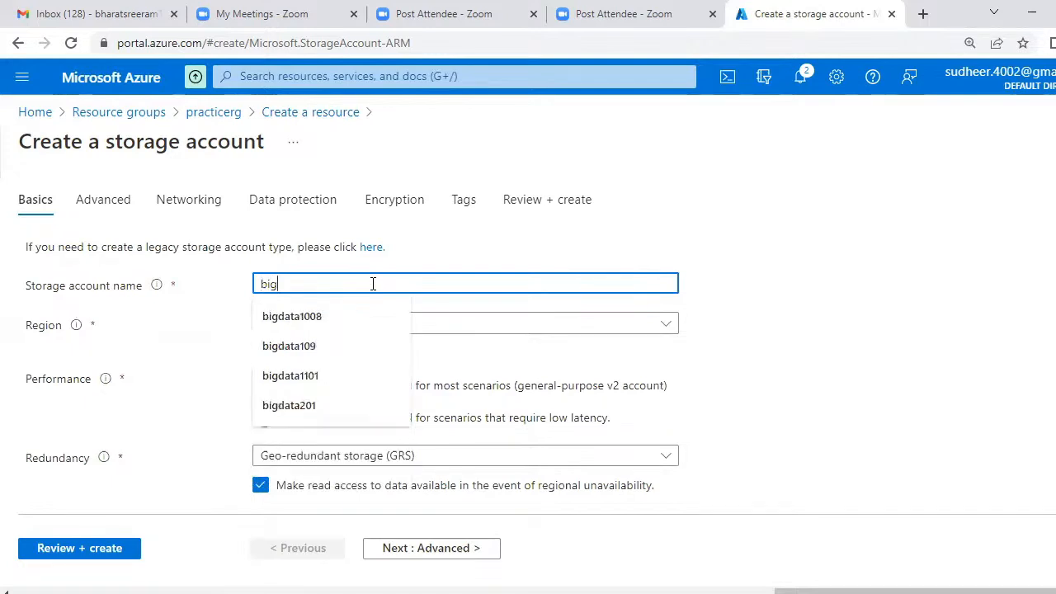
{"action": "type", "text": "datast"}
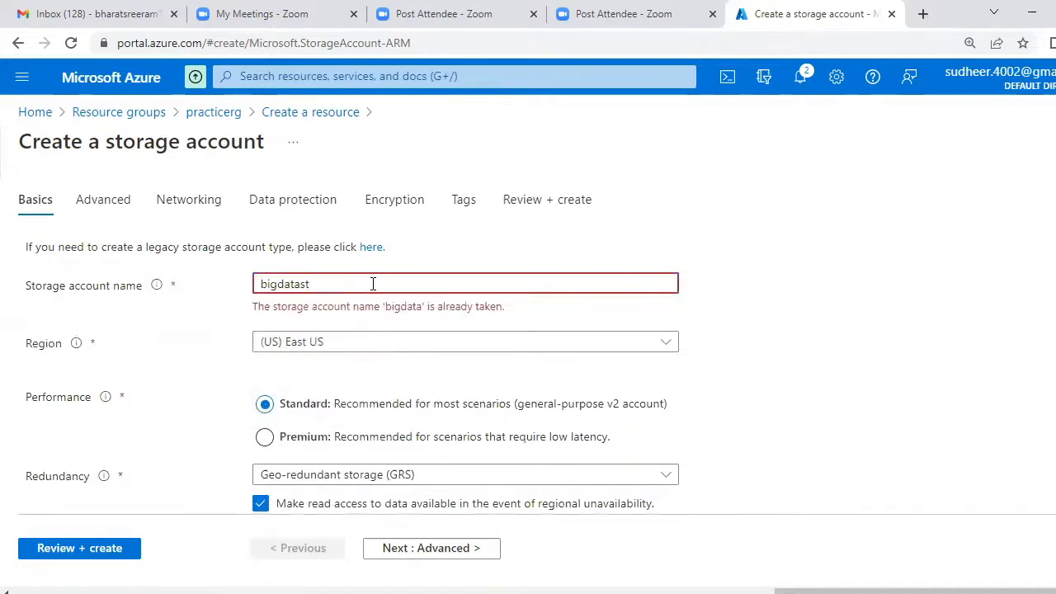
{"action": "type", "text": "ore"}
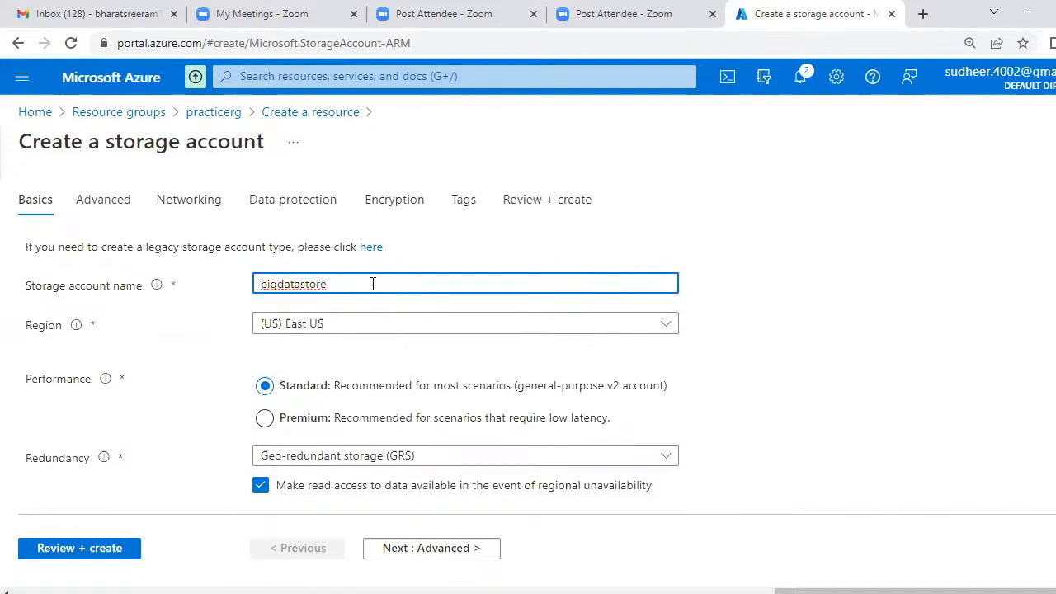
{"action": "type", "text": "108"}
Switch to the Notepad notes and add the line "name : bigdatastore108" under step2, followed by several blank lines
{"action": "key", "text": "alt+Tab"}
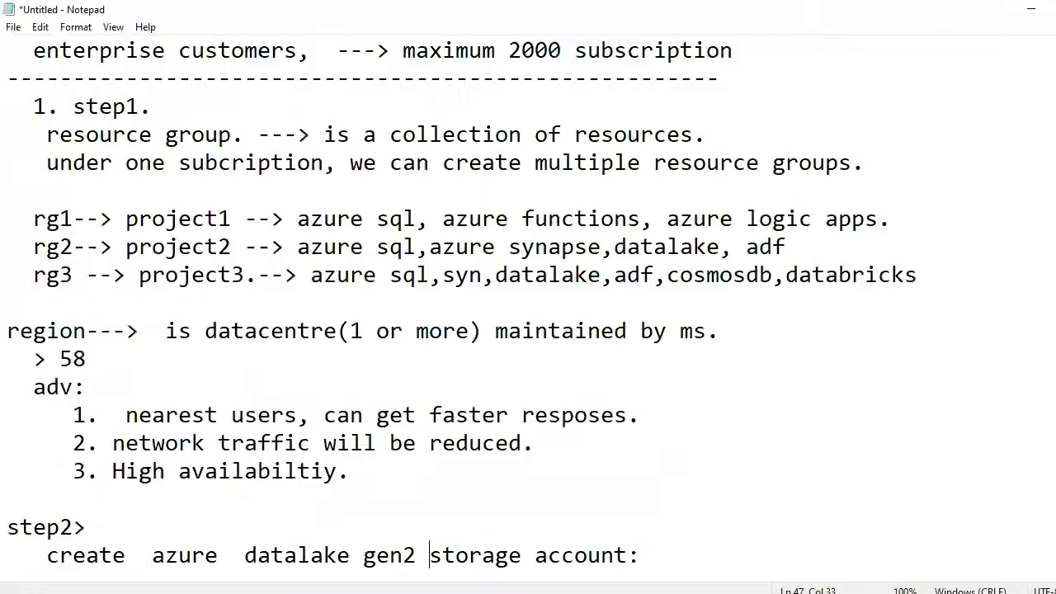
{"action": "left_click", "coordinate": [663, 556]}
{"action": "key", "text": "Return"}
{"action": "type", "text": "name : big"}
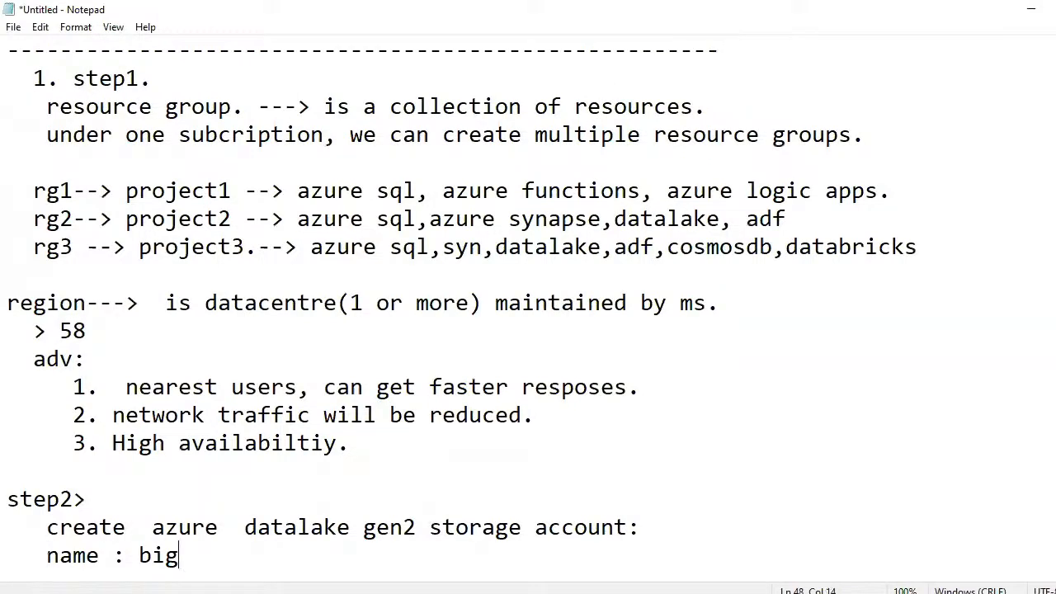
{"action": "type", "text": "datastore"}
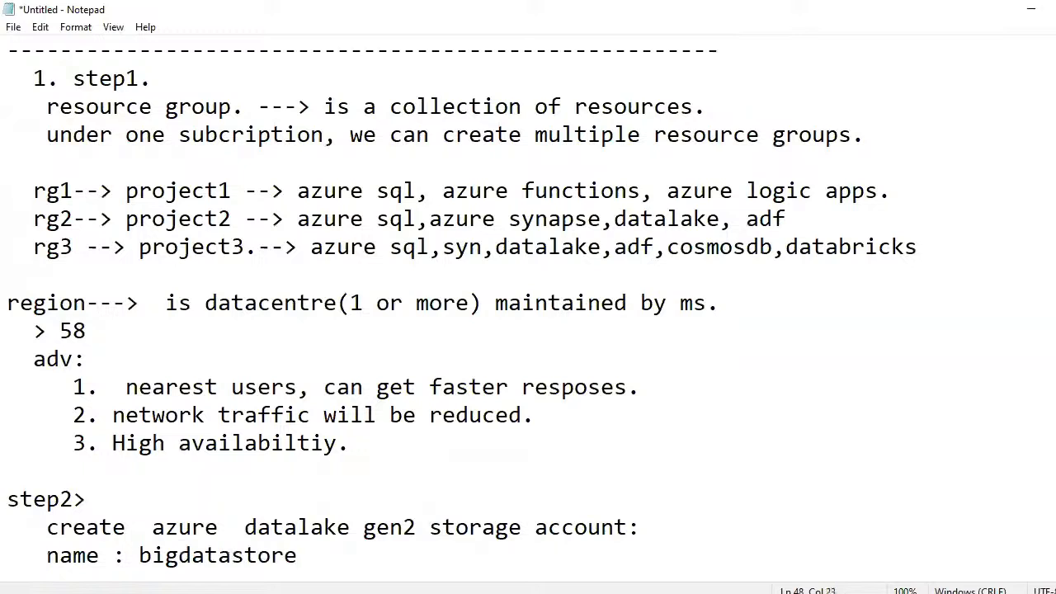
{"action": "type", "text": "108"}
{"action": "key", "text": "Return"}
{"action": "key", "text": "Return"}
{"action": "key", "text": "Return"}
{"action": "key", "text": "Return"}
{"action": "key", "text": "Return"}
{"action": "key", "text": "Return"}
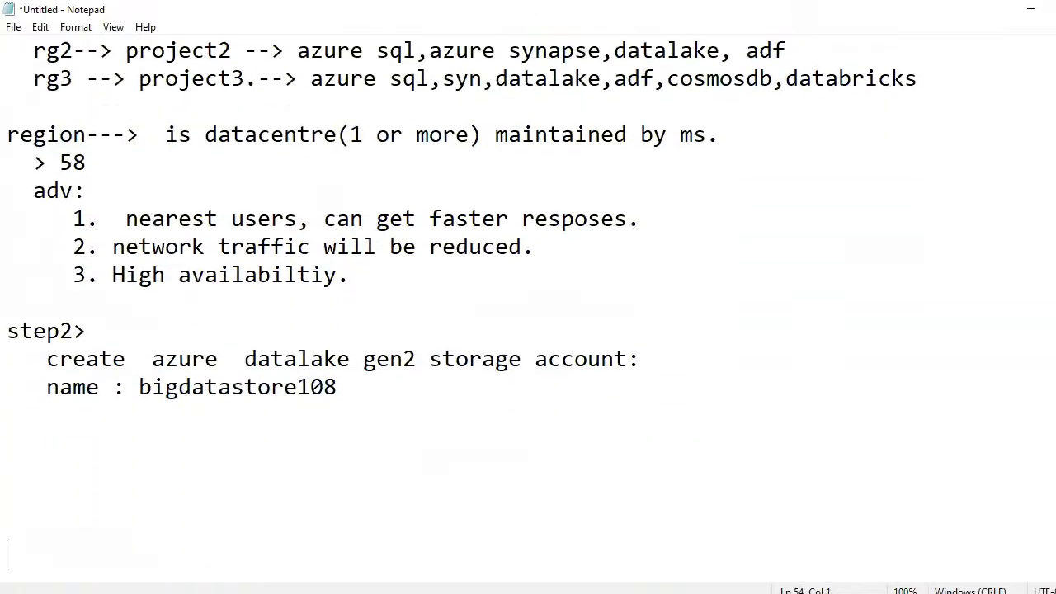
Switch back to the Azure portal, then review and create the bigdatastore108 storage account with the remaining default settings
{"action": "key", "text": "alt+Tab"}
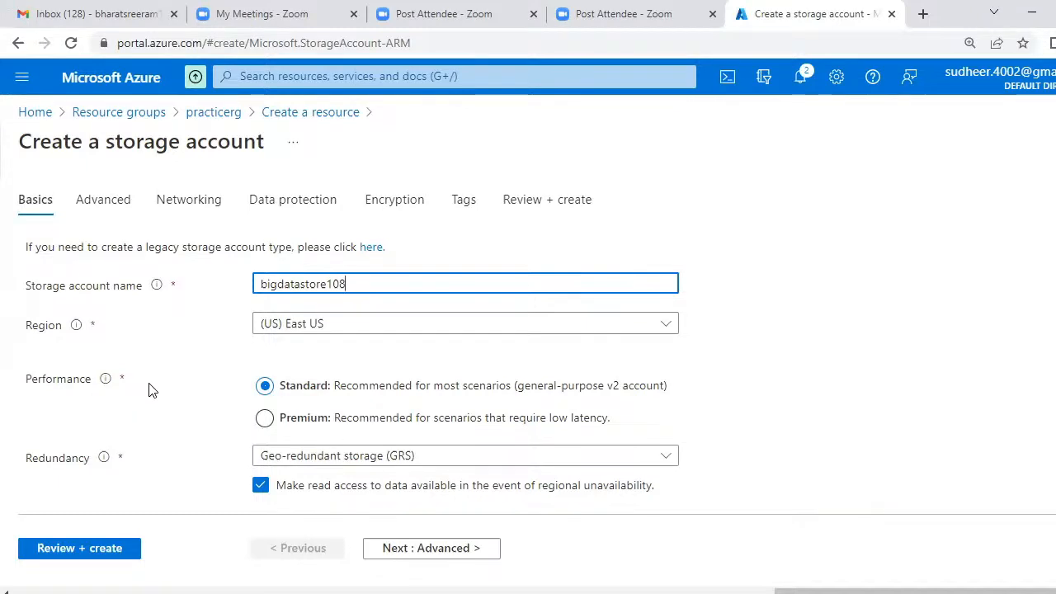
{"action": "left_click", "coordinate": [81, 549]}
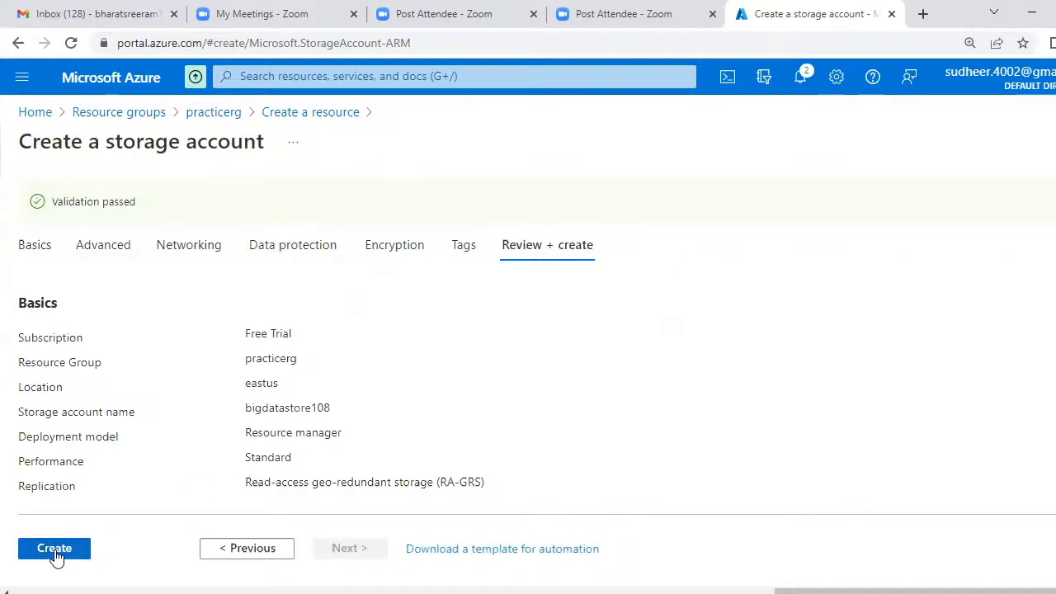
{"action": "left_click", "coordinate": [55, 548]}
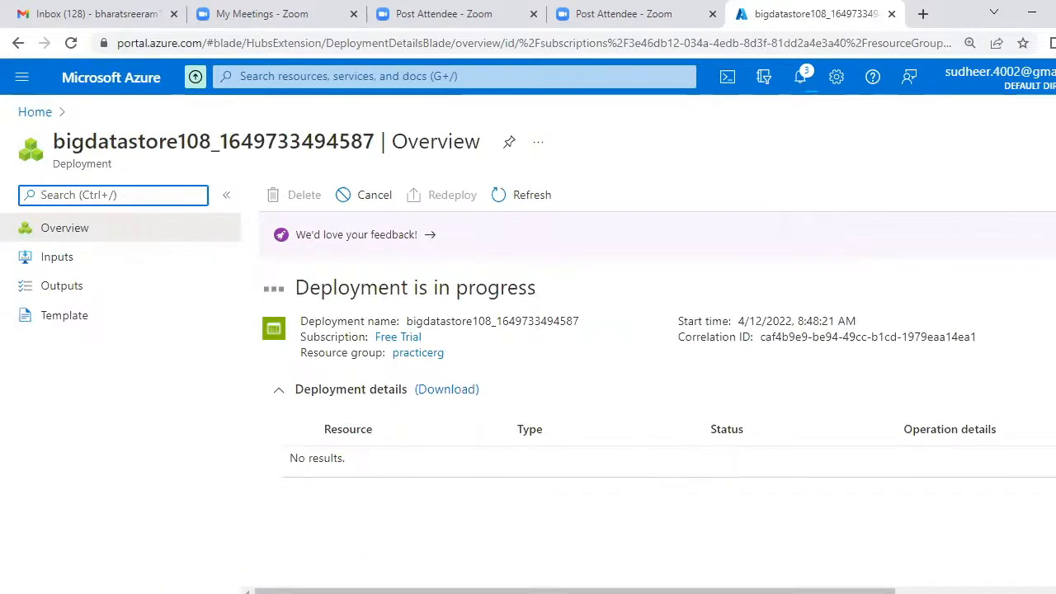
Switch to the Notepad notes and add "datalake ---> cloud distributed file system" below the name line, leaving a blank line between them
{"action": "key", "text": "alt+Tab"}
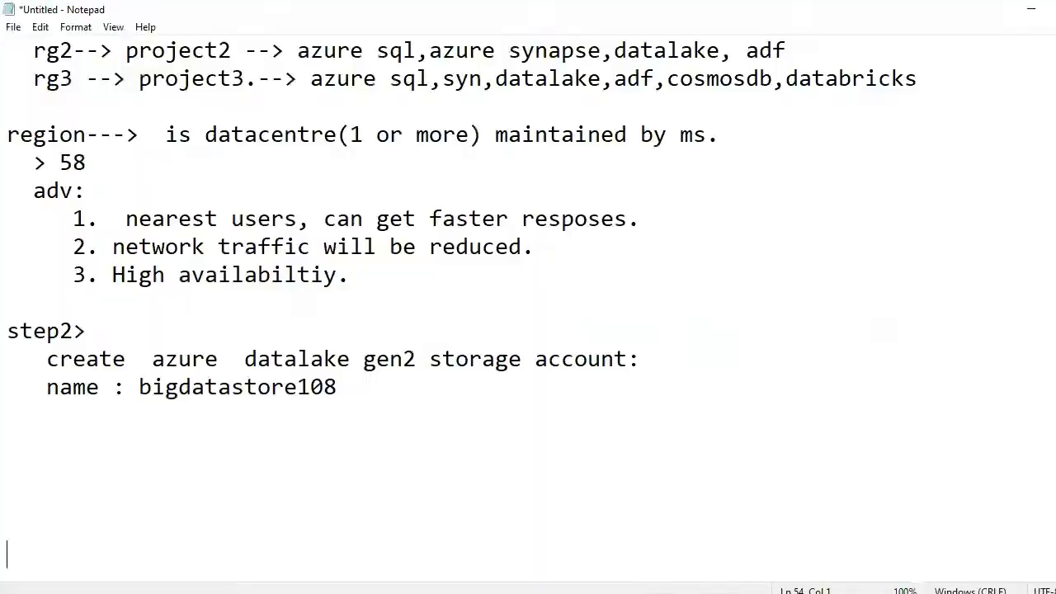
{"action": "left_click", "coordinate": [394, 384]}
{"action": "key", "text": "Return"}
{"action": "key", "text": "Return"}
{"action": "type", "text": "datalake"}
{"action": "key", "text": "Left"}
{"action": "key", "text": "Left"}
{"action": "key", "text": "Right"}
{"action": "key", "text": "Right"}
{"action": "type", "text": "---> "}
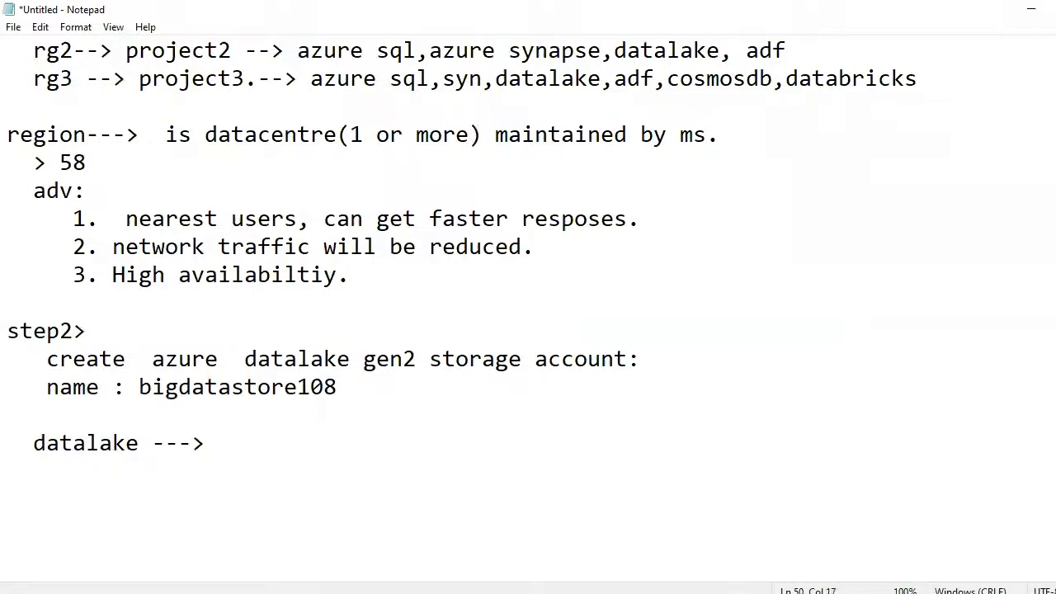
{"action": "type", "text": "cloud distributed file system"}
Insert "azure" before "datalake" in the new definition line and append "in Azure cloud" at its end
{"action": "key", "text": "Home"}
{"action": "key", "text": "Right"}
{"action": "type", "text": "azure"}
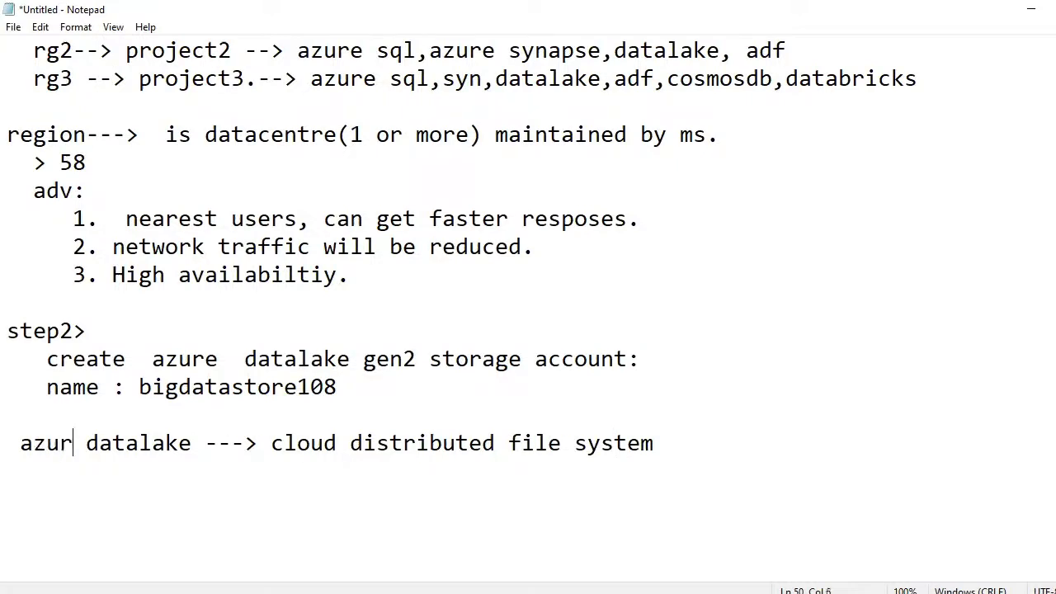
{"action": "key", "text": "End"}
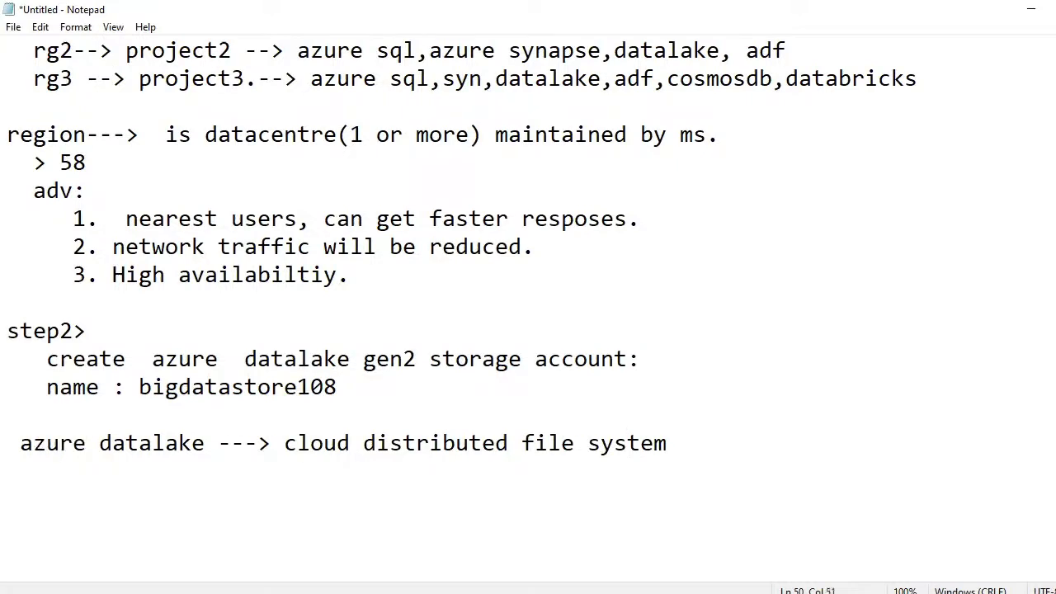
{"action": "type", "text": "in Azure cloud"}
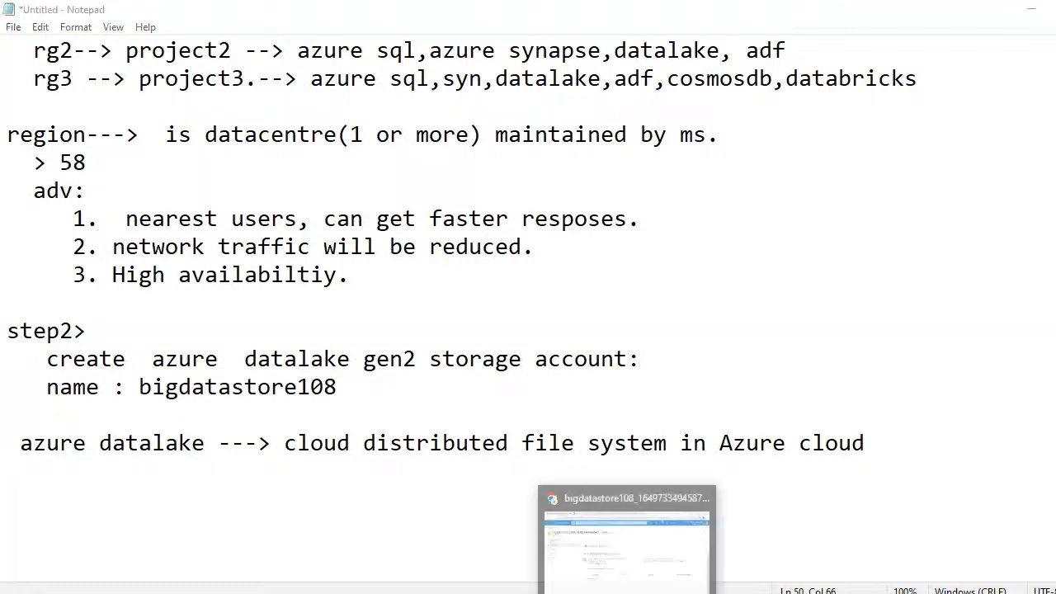
Switch to the Azure portal, open bigdatastore108 from the practicerg resource group, and examine its available settings
{"action": "key", "text": "alt+Tab"}
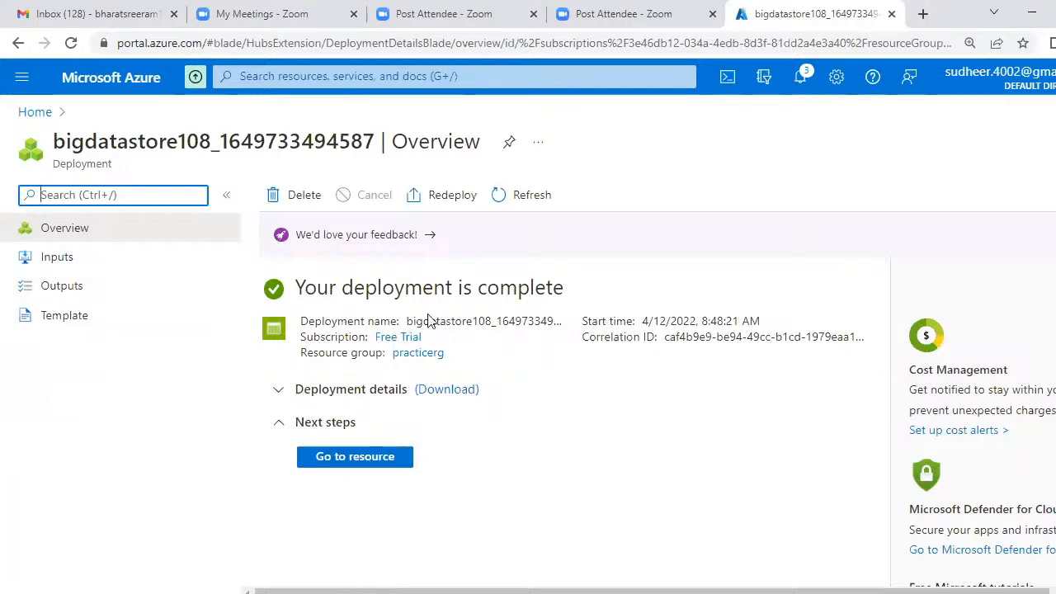
{"action": "left_click", "coordinate": [36, 118]}
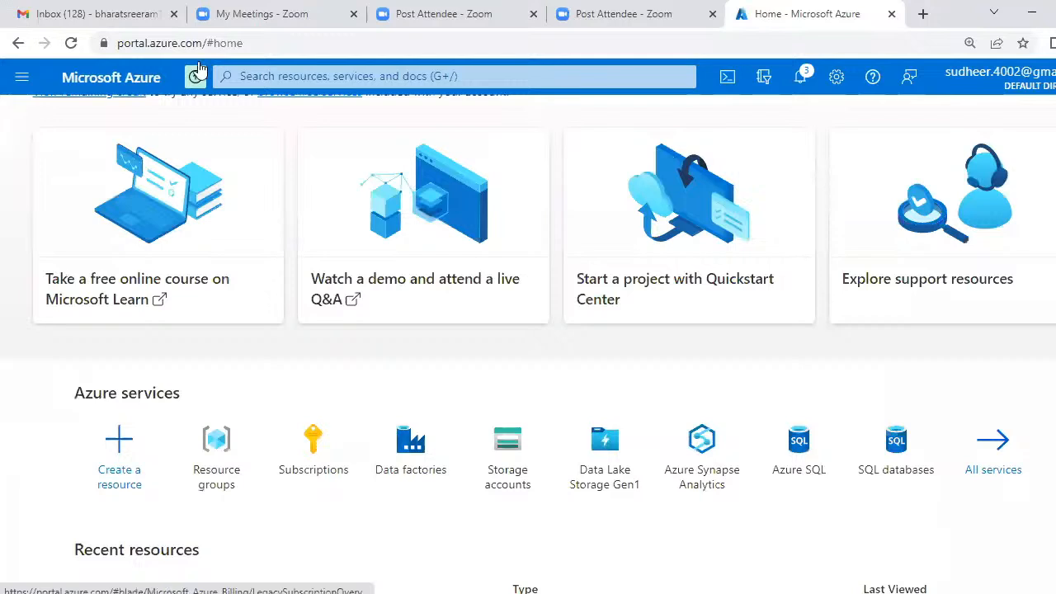
{"action": "scroll", "coordinate": [528, 343], "scroll_direction": "down", "scroll_amount": 3}
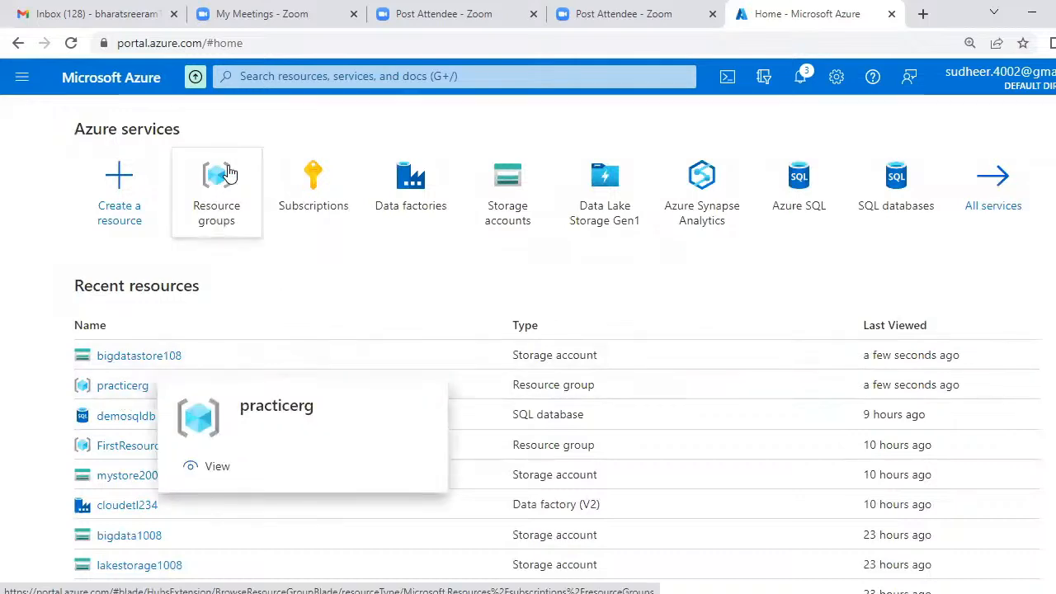
{"action": "left_click", "coordinate": [226, 198]}
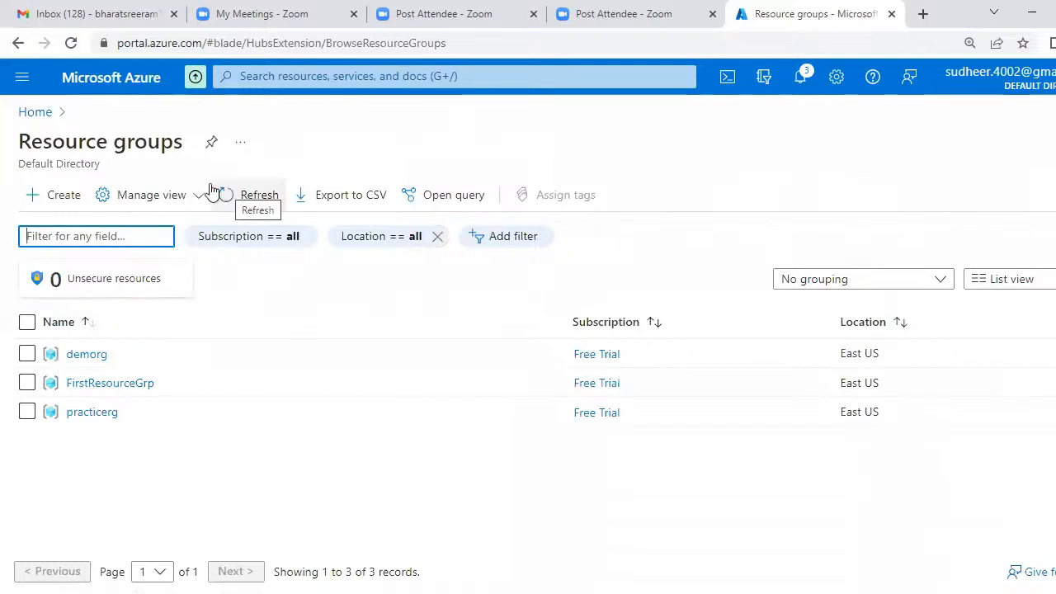
{"action": "left_click", "coordinate": [93, 412]}
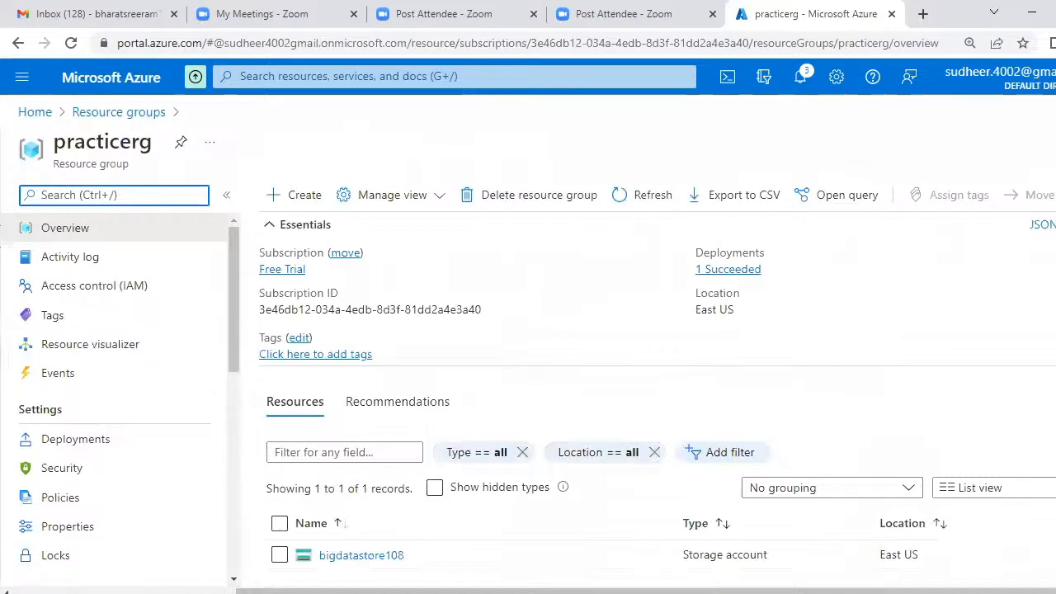
{"action": "scroll", "coordinate": [394, 396], "scroll_direction": "down", "scroll_amount": 3}
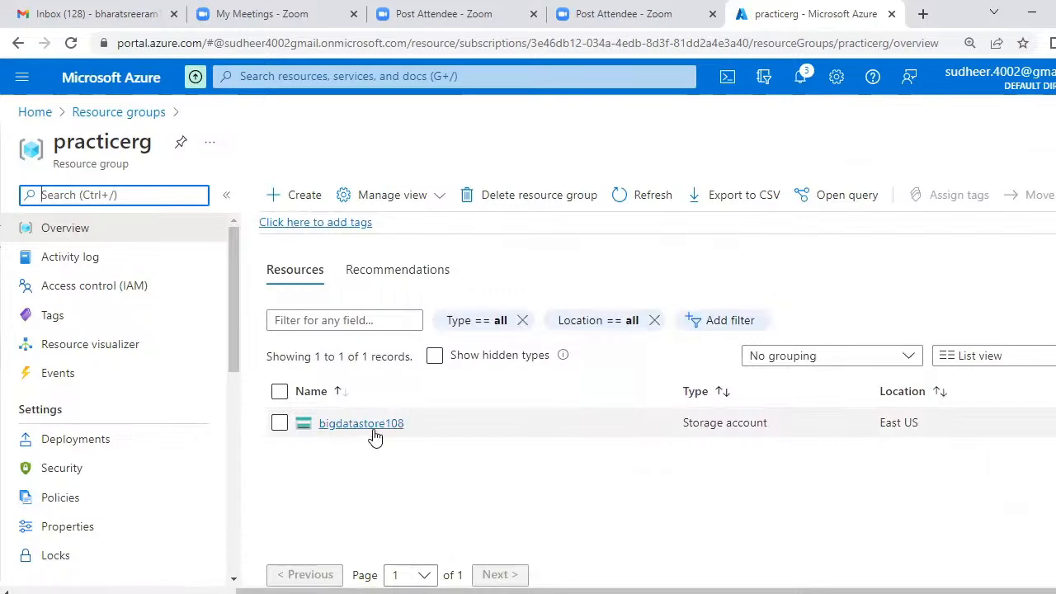
{"action": "mouse_move", "coordinate": [400, 435]}
{"action": "left_click", "coordinate": [338, 424]}
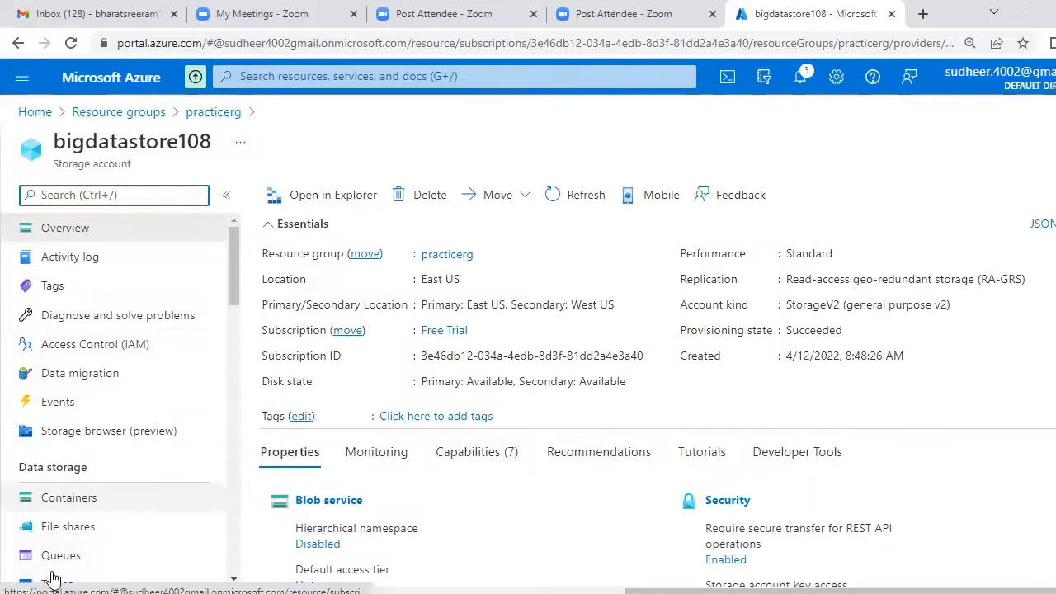
{"action": "left_click", "coordinate": [234, 581]}
{"action": "scroll", "coordinate": [234, 581], "scroll_direction": "down", "scroll_amount": 3}
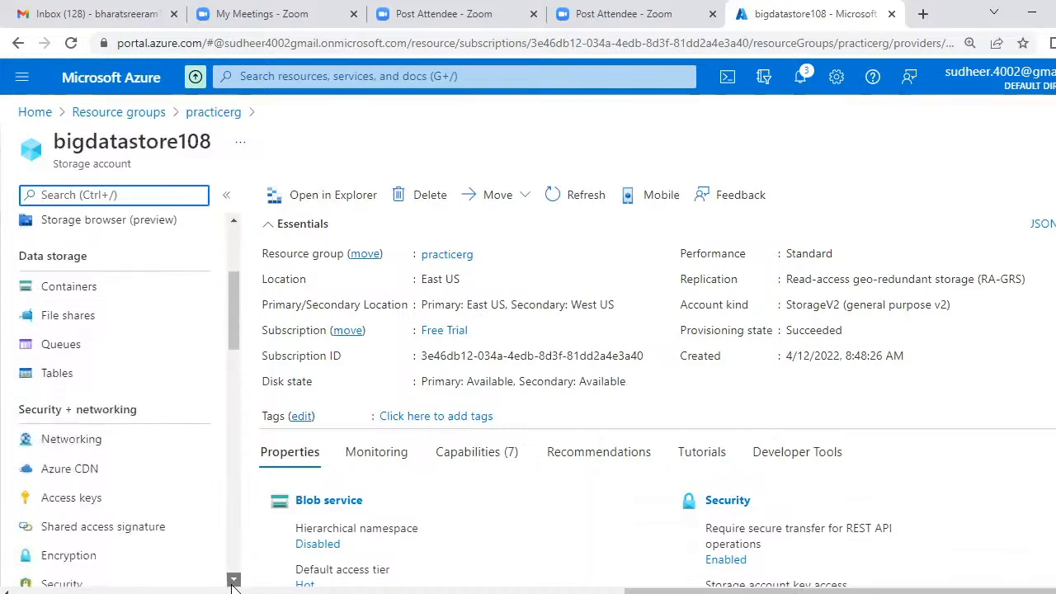
{"action": "scroll", "coordinate": [233, 580], "scroll_direction": "down", "scroll_amount": 3}
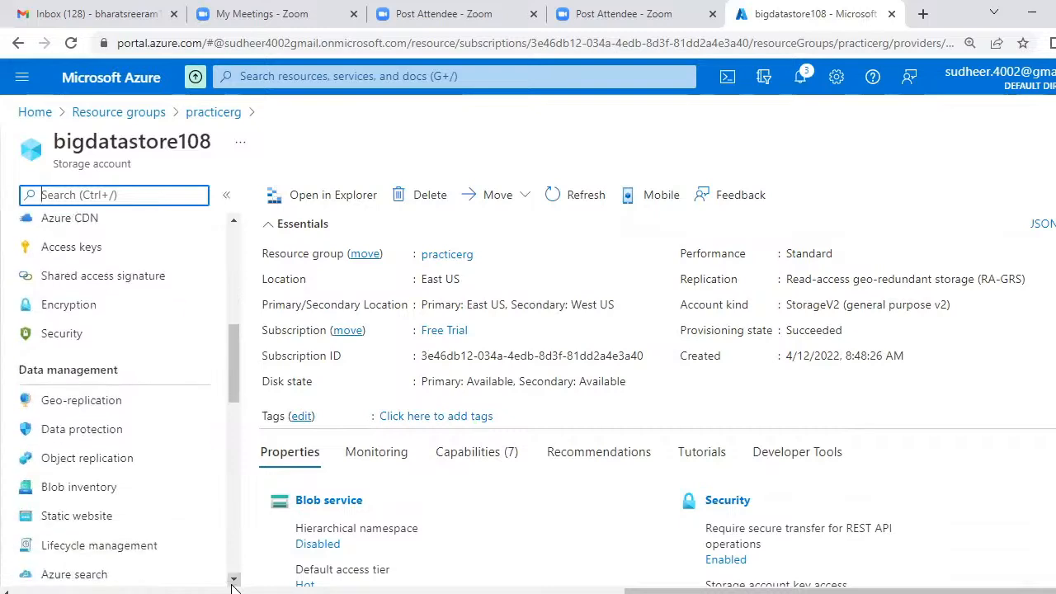
{"action": "scroll", "coordinate": [233, 581], "scroll_direction": "down", "scroll_amount": 2}
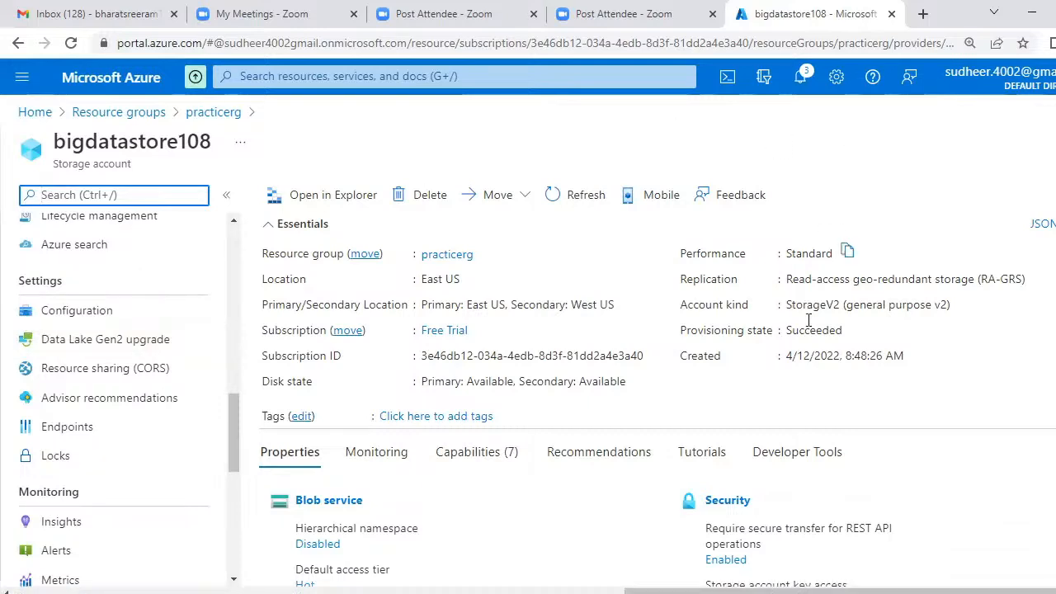
Switch to the Notepad notes and change the label "name" before bigdatastore108 to "name1"
{"action": "key", "text": "alt+Tab"}
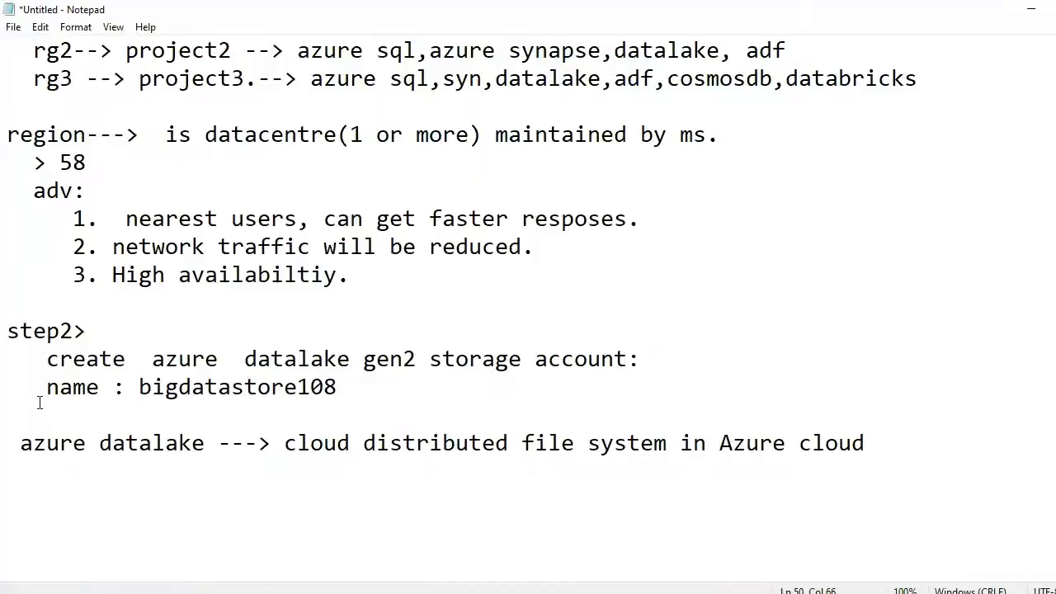
{"action": "left_click", "coordinate": [348, 399]}
{"action": "left_click", "coordinate": [102, 388]}
{"action": "type", "text": "1"}
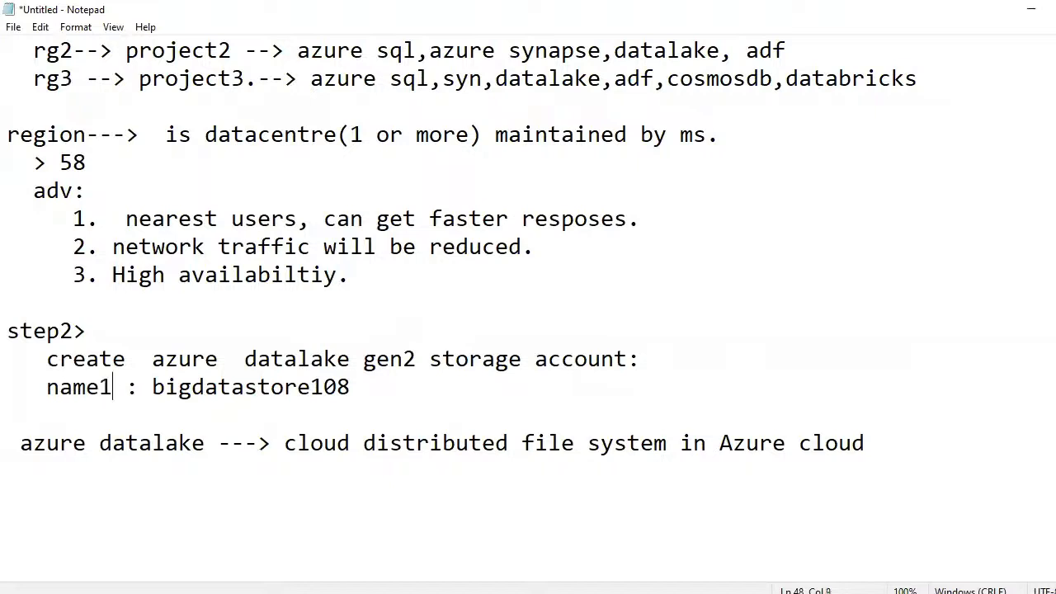
{"action": "left_click", "coordinate": [383, 397]}
Switch to the Azure portal and start creating another Storage account resource from the practicerg resource group
{"action": "mouse_move", "coordinate": [627, 593]}
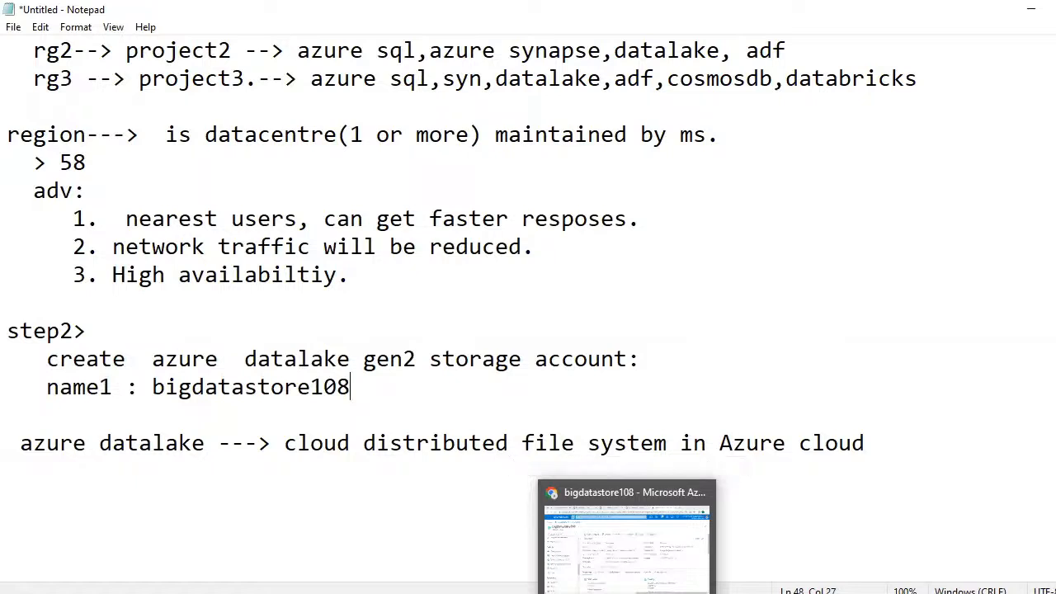
{"action": "left_click", "coordinate": [627, 540]}
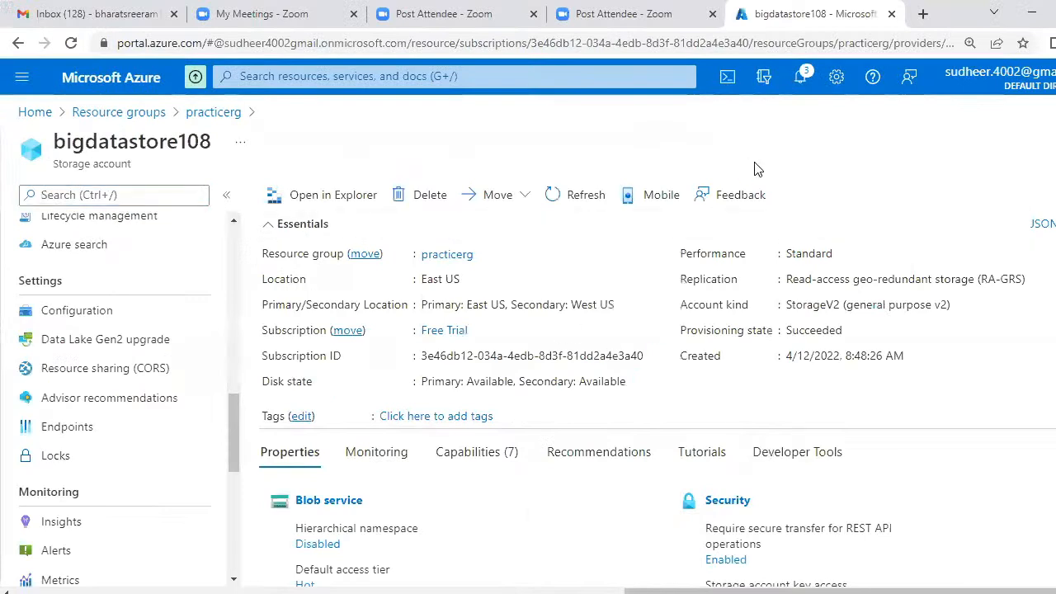
{"action": "left_click", "coordinate": [211, 115]}
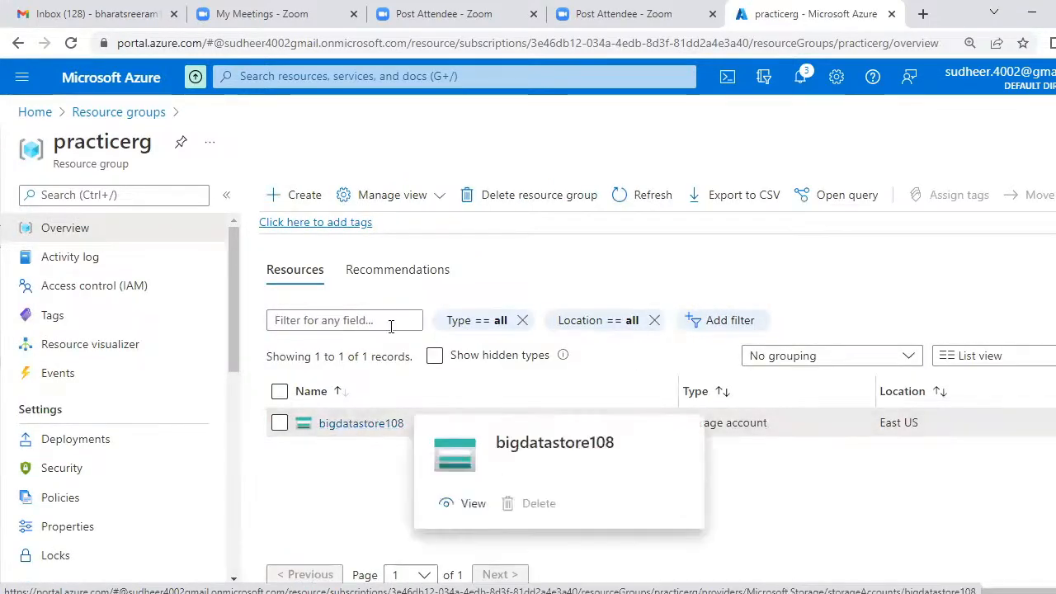
{"action": "left_click", "coordinate": [298, 198]}
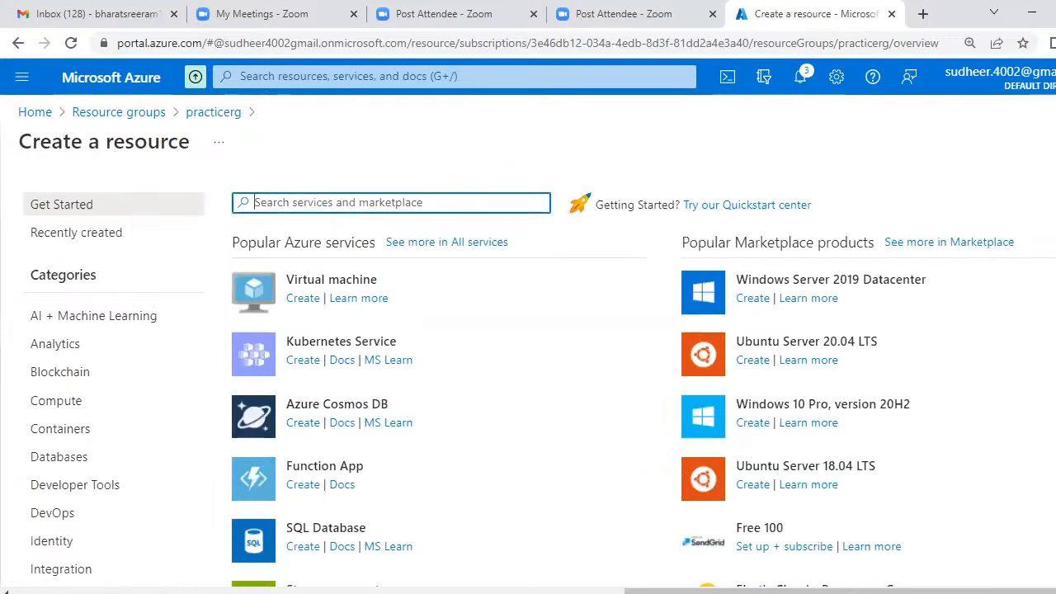
{"action": "scroll", "coordinate": [539, 382], "scroll_direction": "down", "scroll_amount": 2}
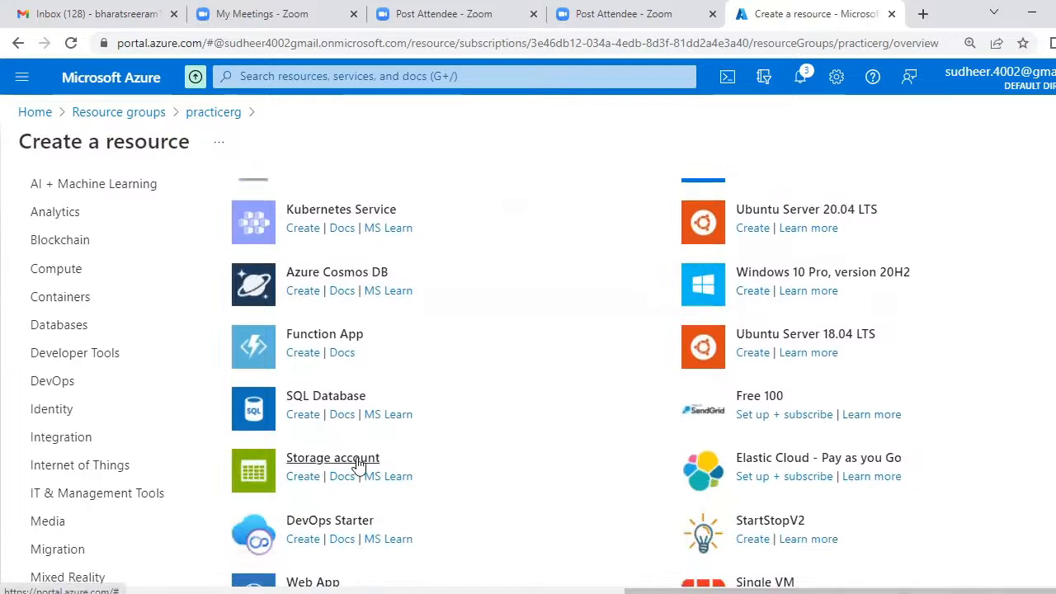
{"action": "left_click", "coordinate": [303, 476]}
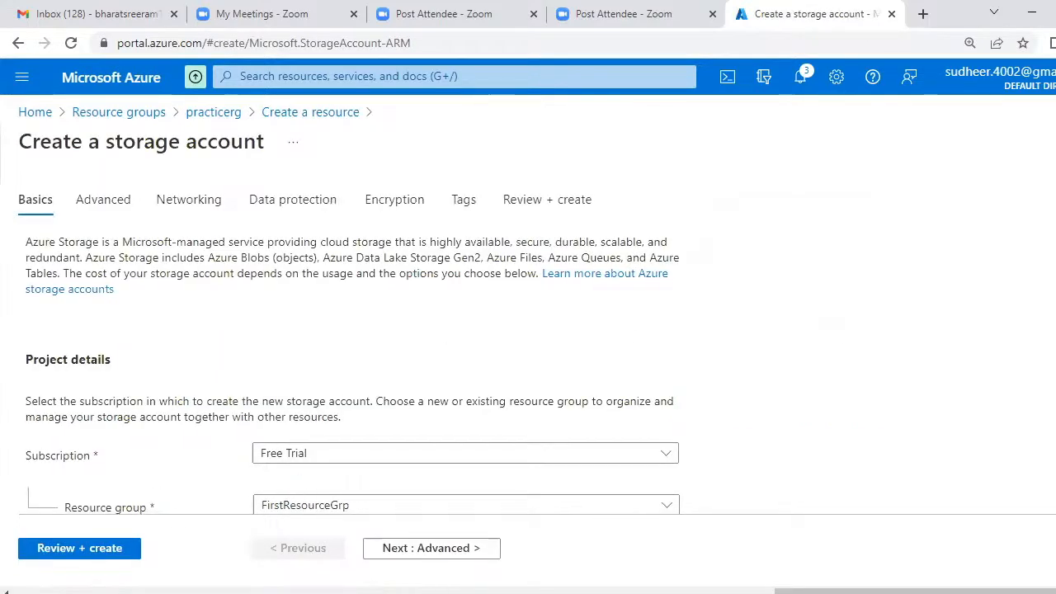
Set the new storage account's resource group to practicerg
{"action": "scroll", "coordinate": [345, 292], "scroll_direction": "down", "scroll_amount": 2}
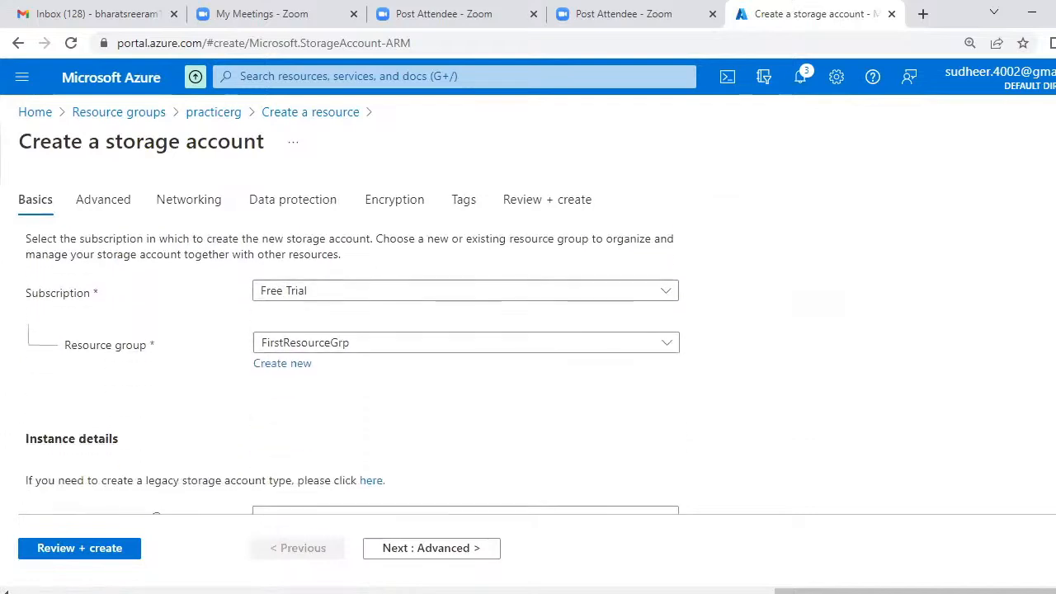
{"action": "left_click", "coordinate": [370, 340]}
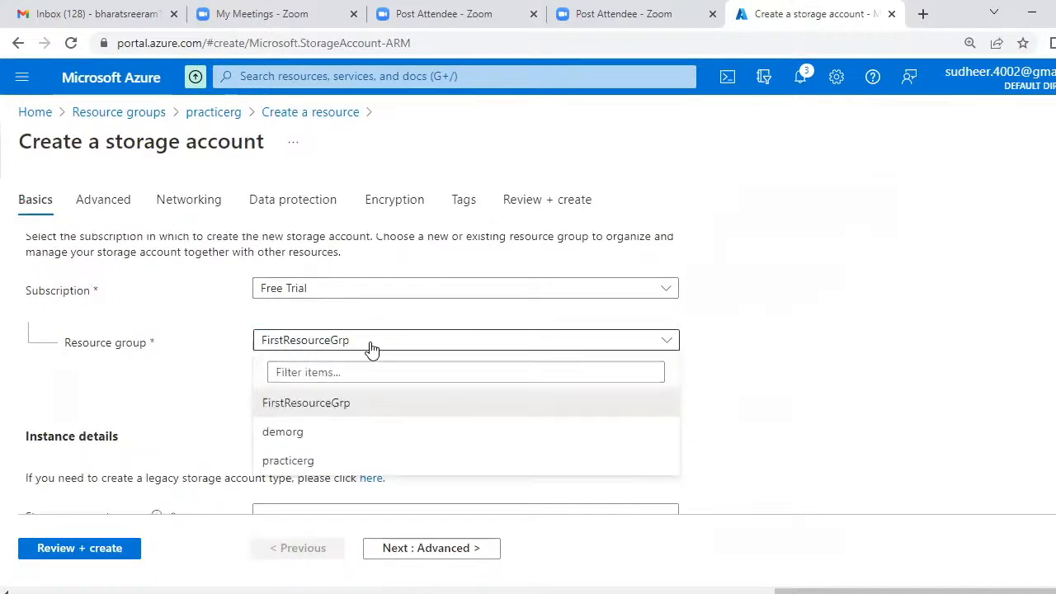
{"action": "left_click", "coordinate": [298, 462]}
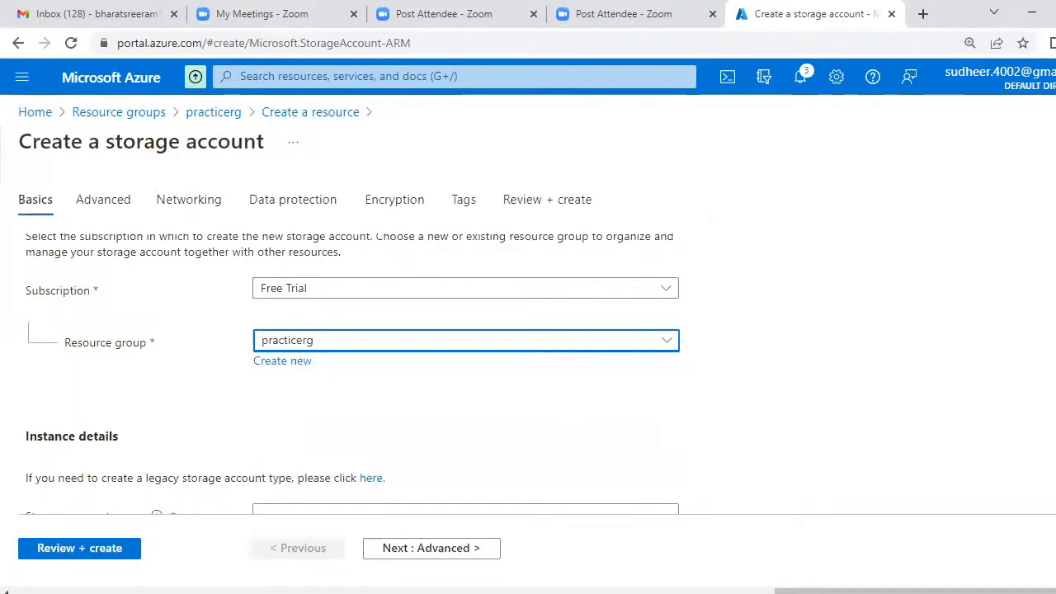
Name the storage account bigdatalake108 and keep (US) East US as its region
{"action": "scroll", "coordinate": [160, 316], "scroll_direction": "down", "scroll_amount": 3}
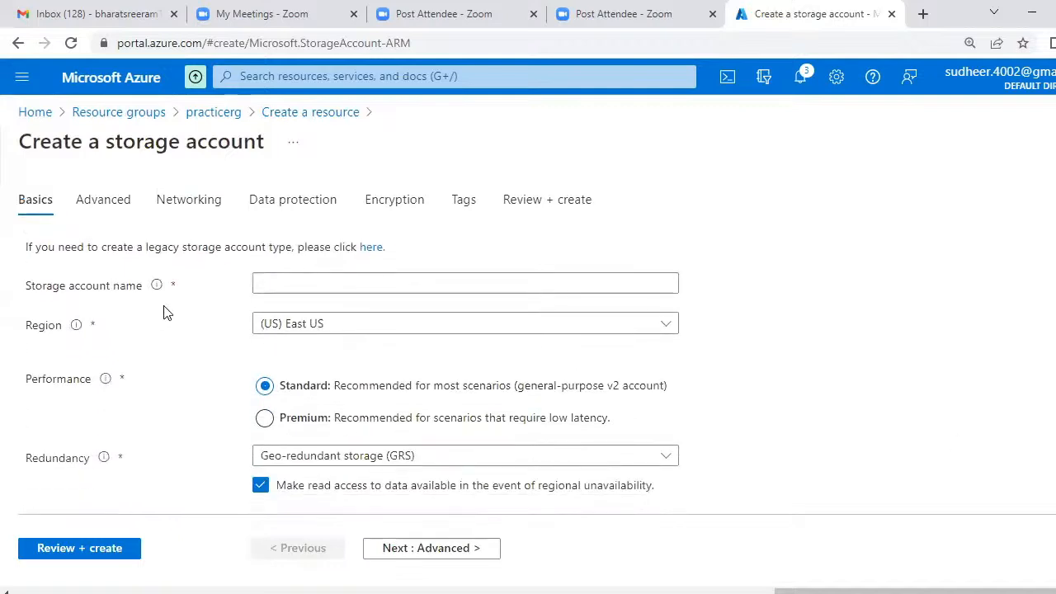
{"action": "left_click", "coordinate": [287, 283]}
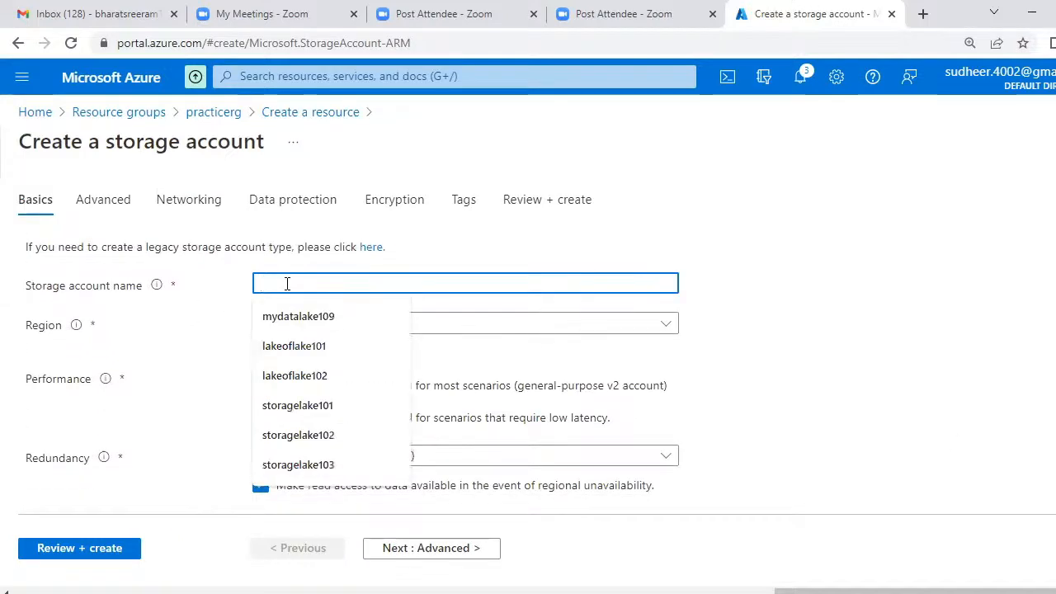
{"action": "type", "text": "b"}
{"action": "key", "text": "BackSpace"}
{"action": "type", "text": "big"}
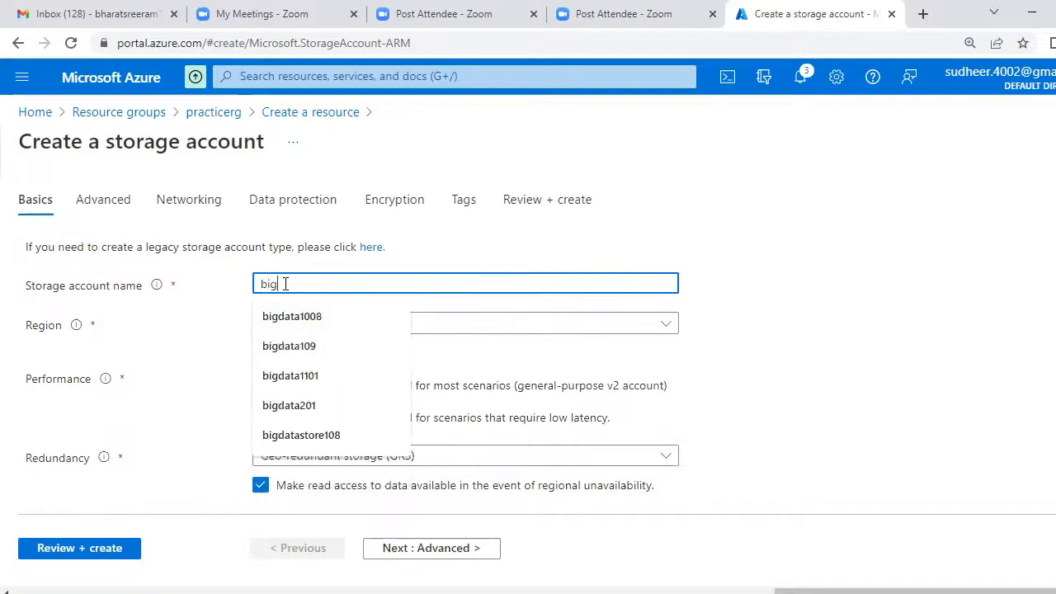
{"action": "type", "text": "datalake"}
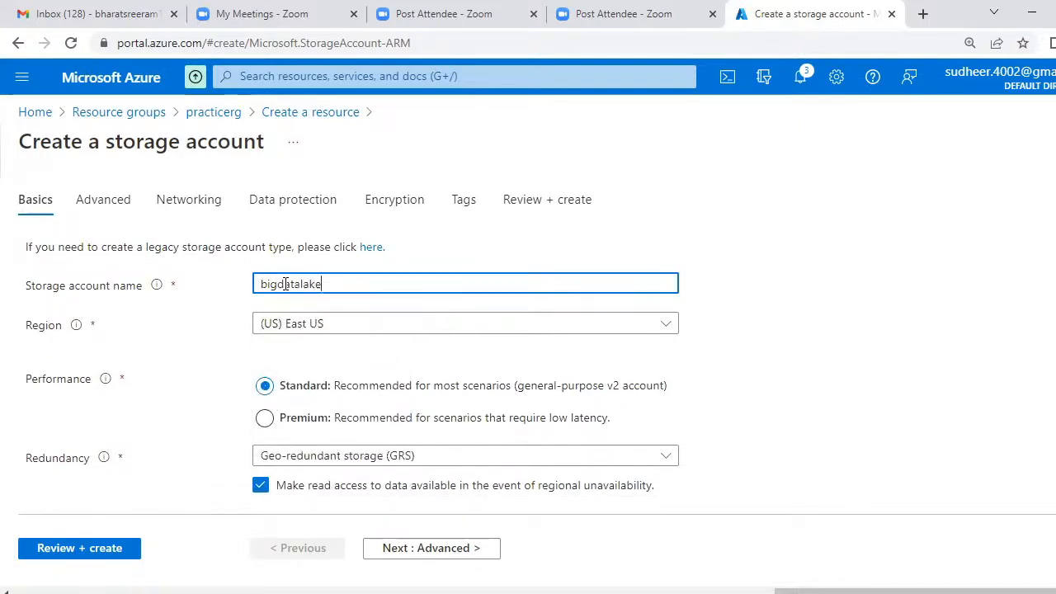
{"action": "type", "text": "108"}
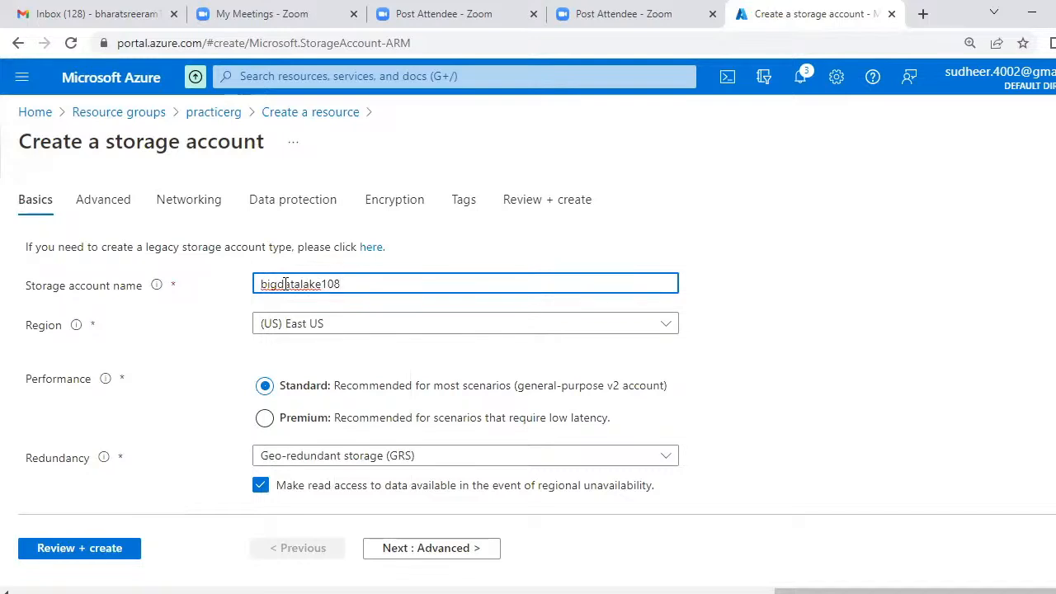
{"action": "left_click", "coordinate": [431, 329]}
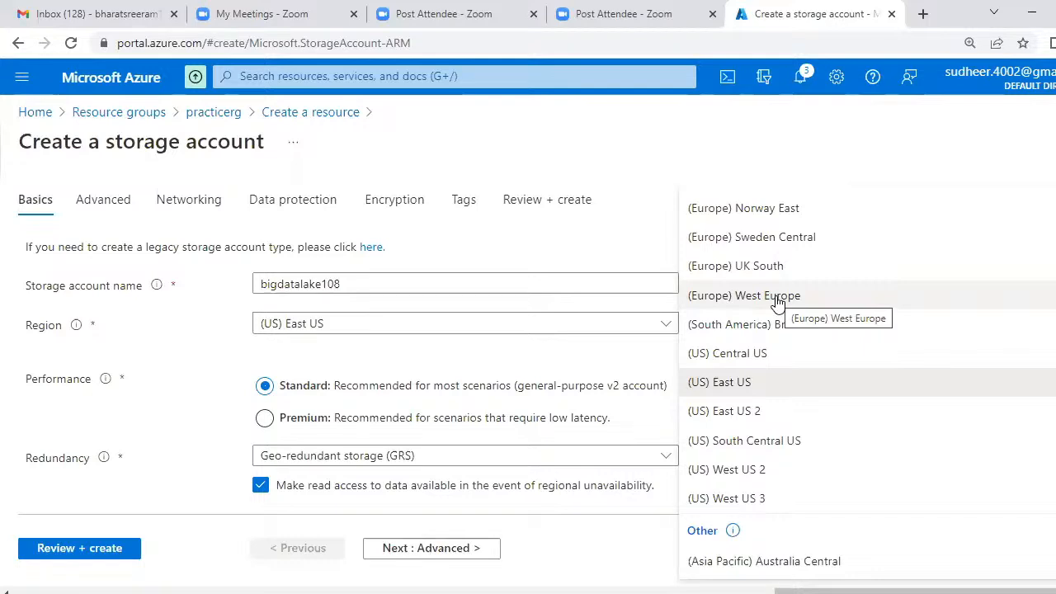
{"action": "left_click", "coordinate": [370, 355]}
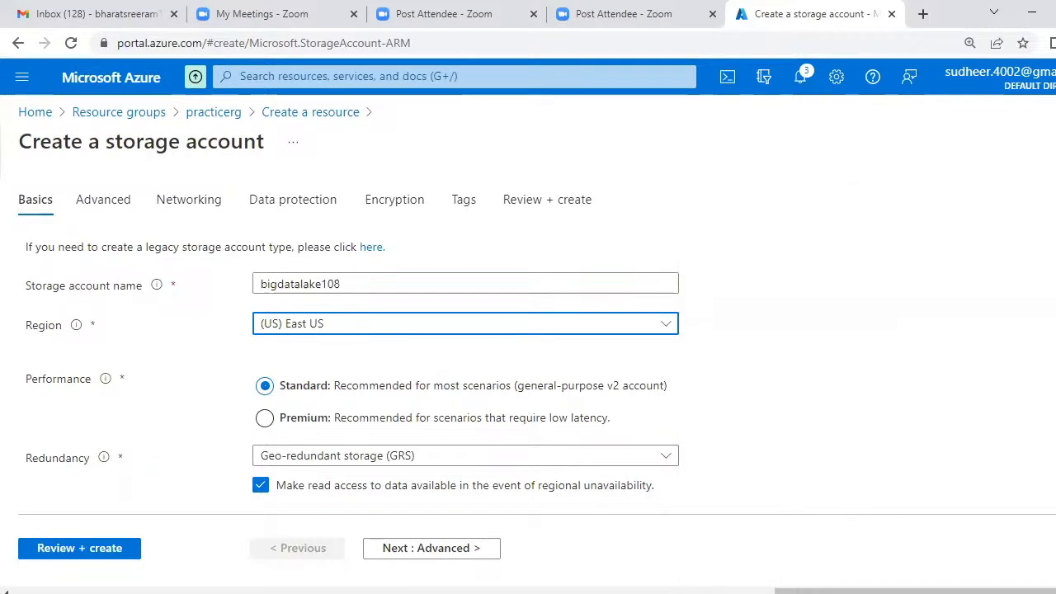
{"action": "scroll", "coordinate": [625, 318], "scroll_direction": "down", "scroll_amount": 1}
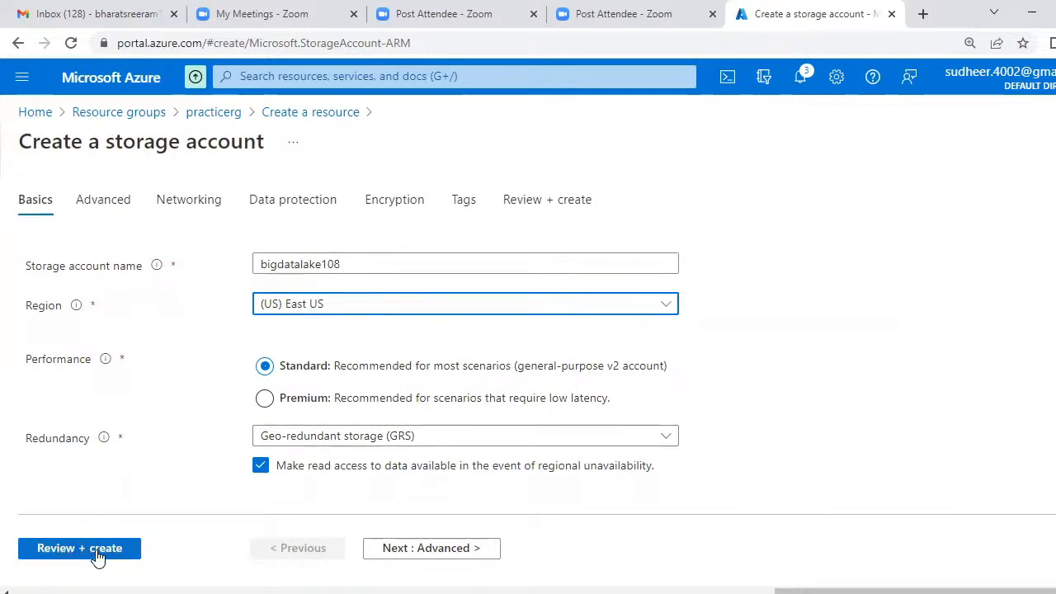
Enable the hierarchical namespace for Data Lake Storage Gen2 in the advanced settings, and review and create the storage account
{"action": "left_click", "coordinate": [107, 202]}
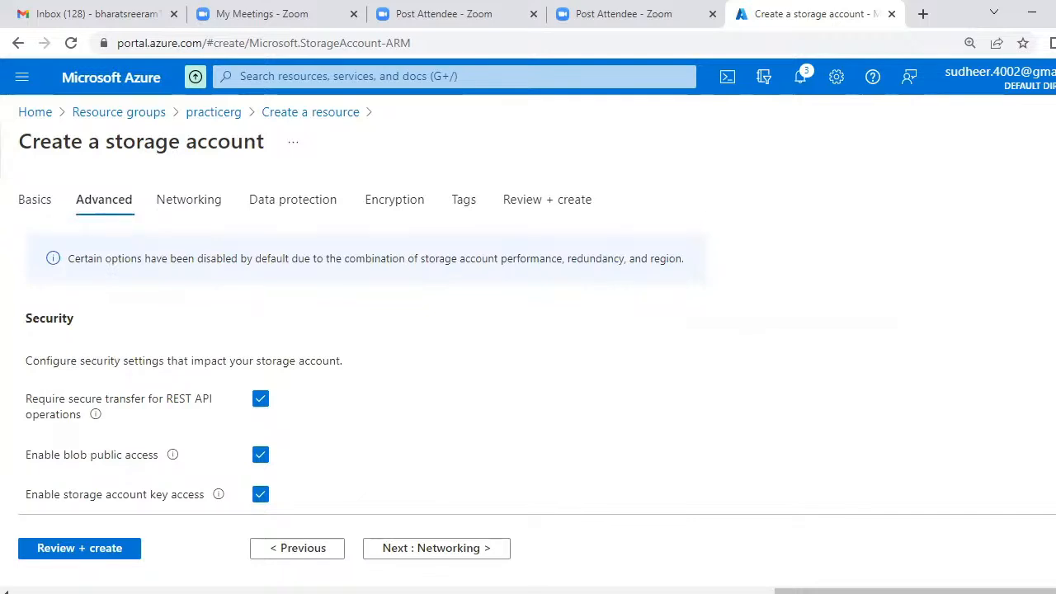
{"action": "scroll", "coordinate": [363, 372], "scroll_direction": "down", "scroll_amount": 3}
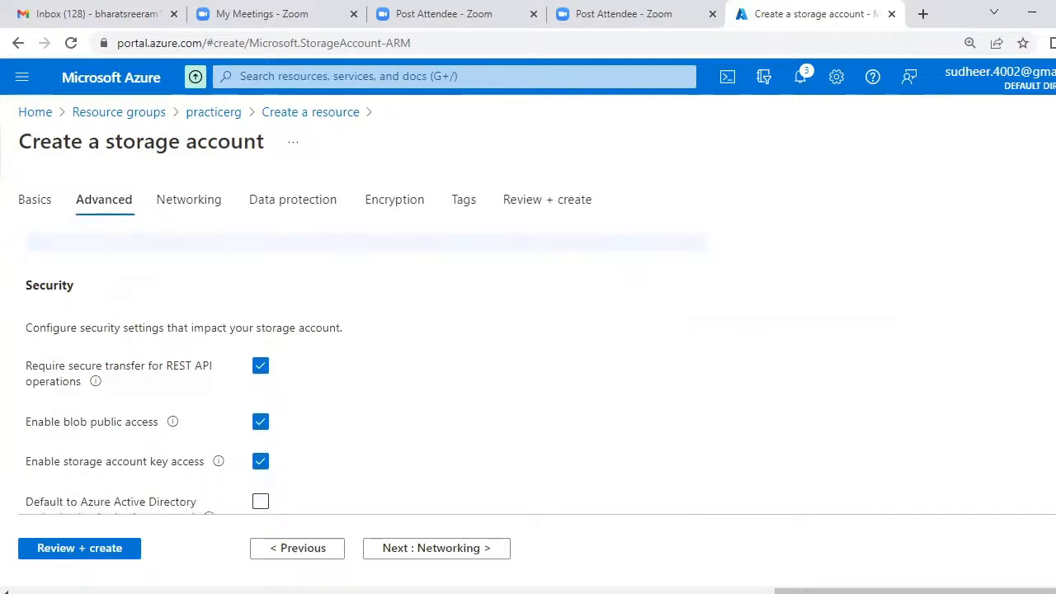
{"action": "scroll", "coordinate": [353, 379], "scroll_direction": "down", "scroll_amount": 4}
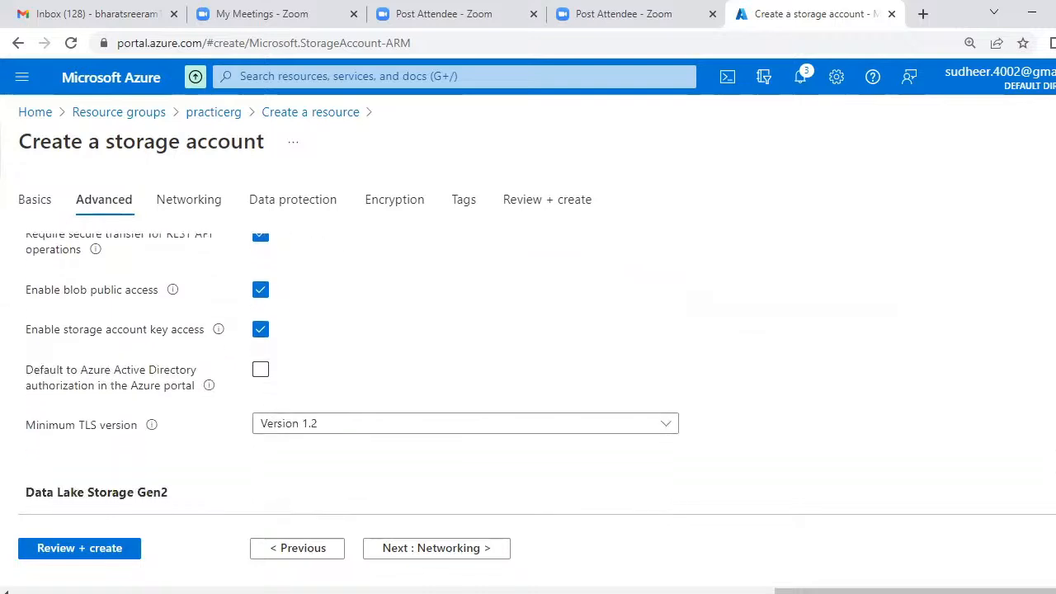
{"action": "scroll", "coordinate": [352, 371], "scroll_direction": "down", "scroll_amount": 2}
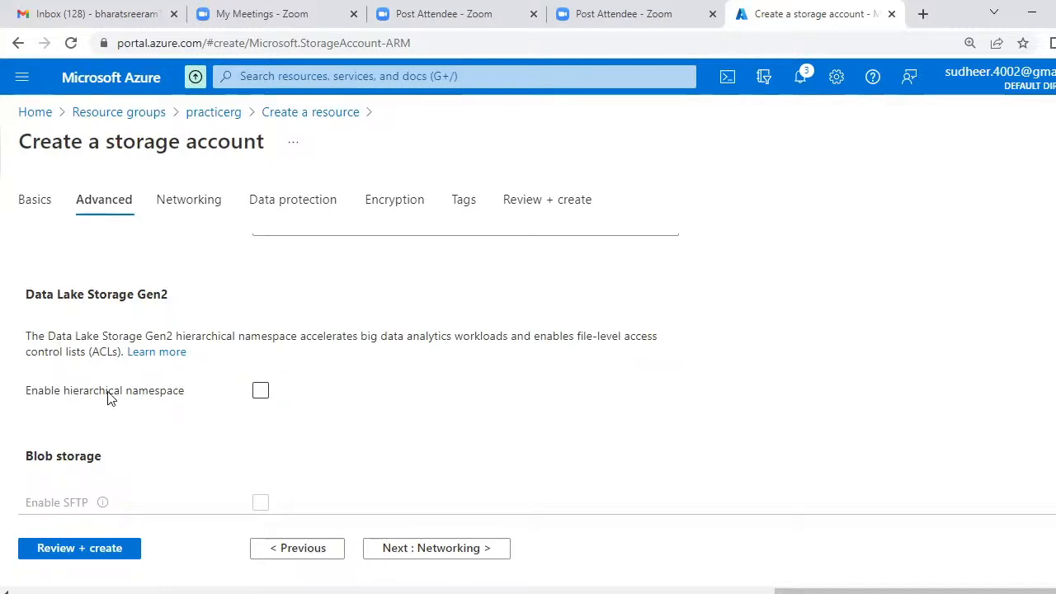
{"action": "left_click", "coordinate": [261, 393]}
{"action": "left_click", "coordinate": [263, 396]}
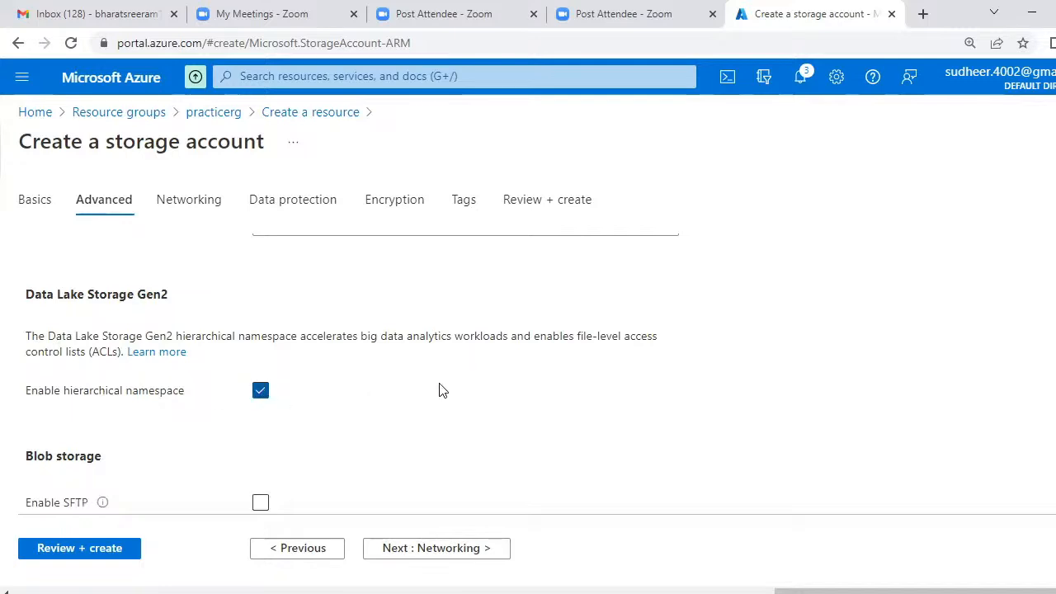
{"action": "left_click", "coordinate": [109, 549]}
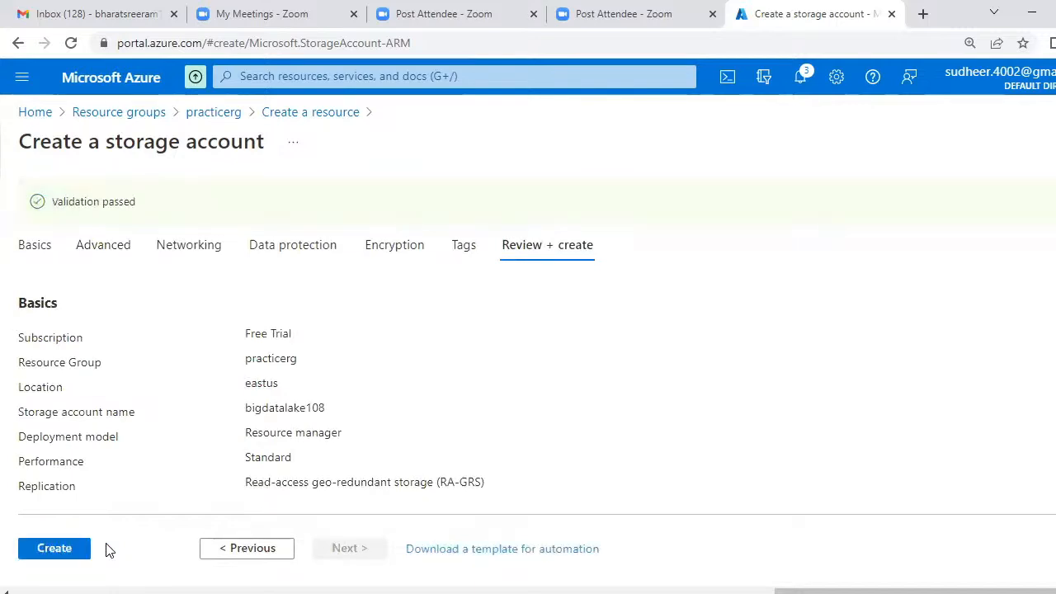
{"action": "left_click", "coordinate": [63, 549]}
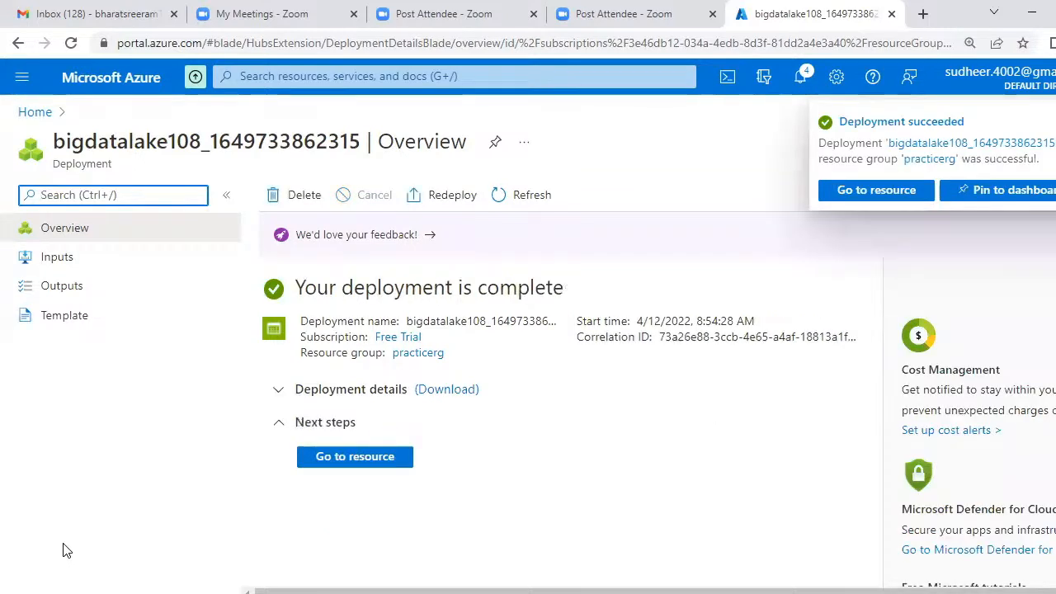
Return to the practicerg resource group and refresh its list of resources
{"action": "left_click", "coordinate": [35, 112]}
{"action": "left_click", "coordinate": [215, 212]}
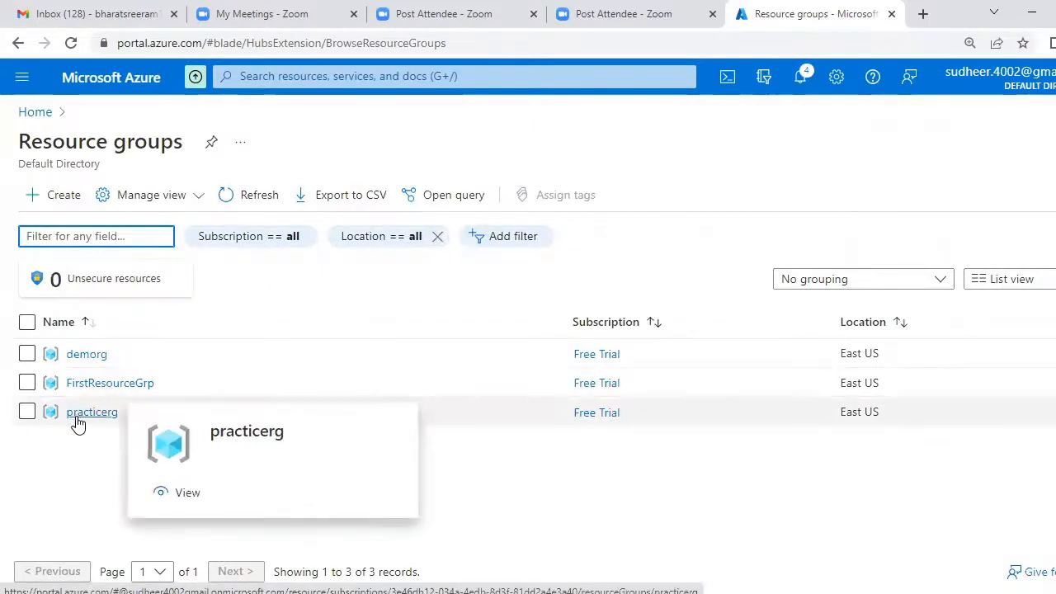
{"action": "left_click", "coordinate": [78, 415]}
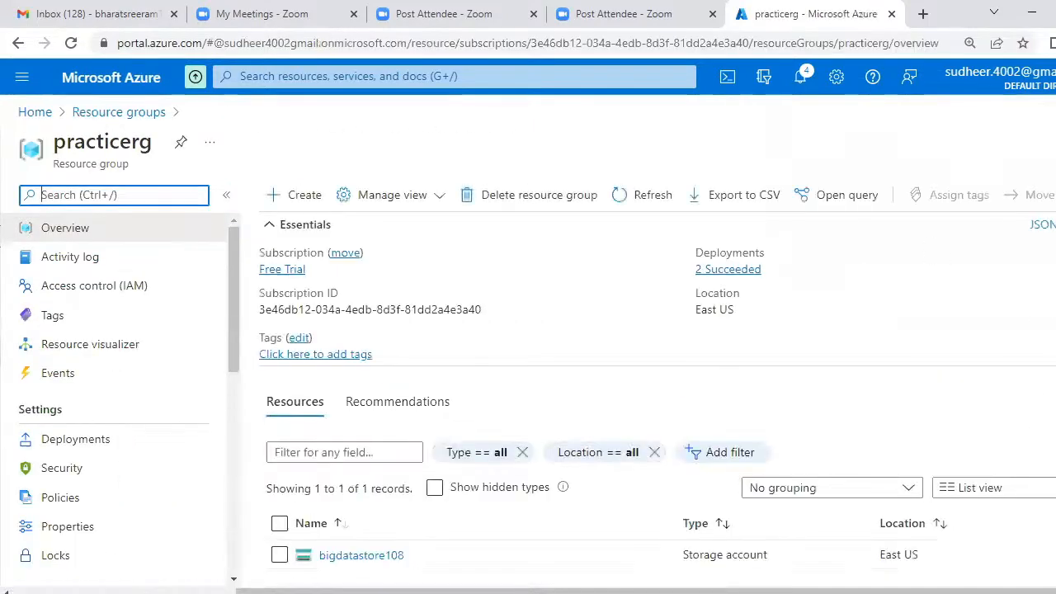
{"action": "scroll", "coordinate": [657, 396], "scroll_direction": "down", "scroll_amount": 2}
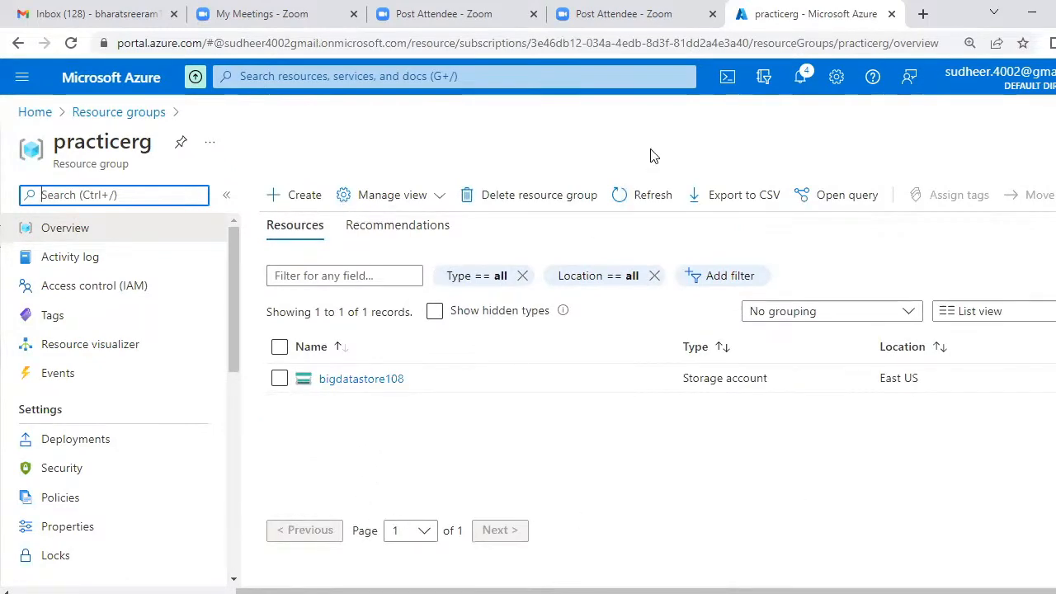
{"action": "left_click", "coordinate": [656, 200]}
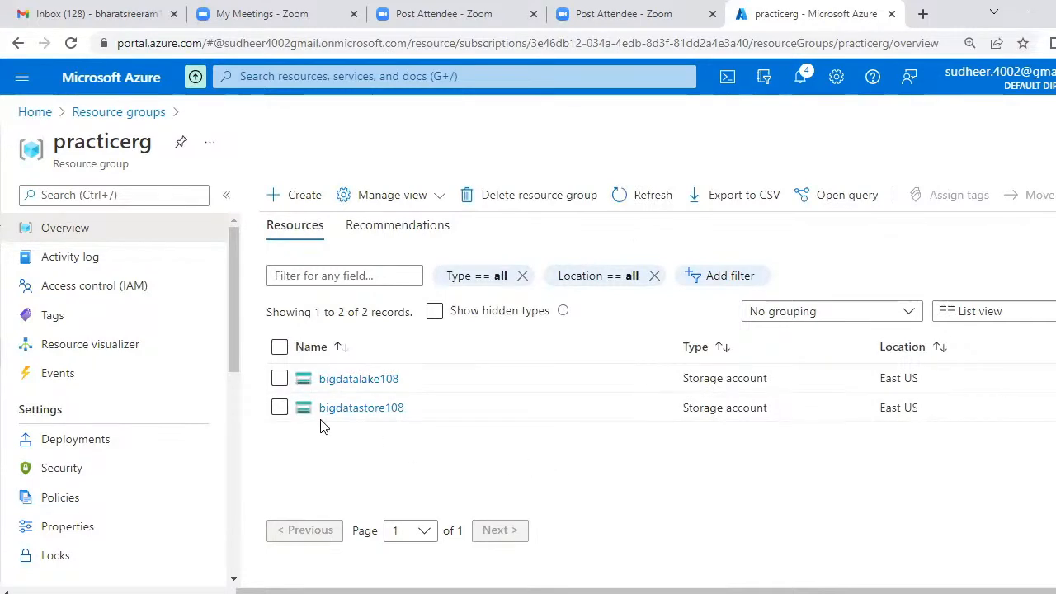
Open the bigdatalake108 storage account and examine its overview and available settings
{"action": "mouse_move", "coordinate": [371, 421]}
{"action": "mouse_move", "coordinate": [363, 390]}
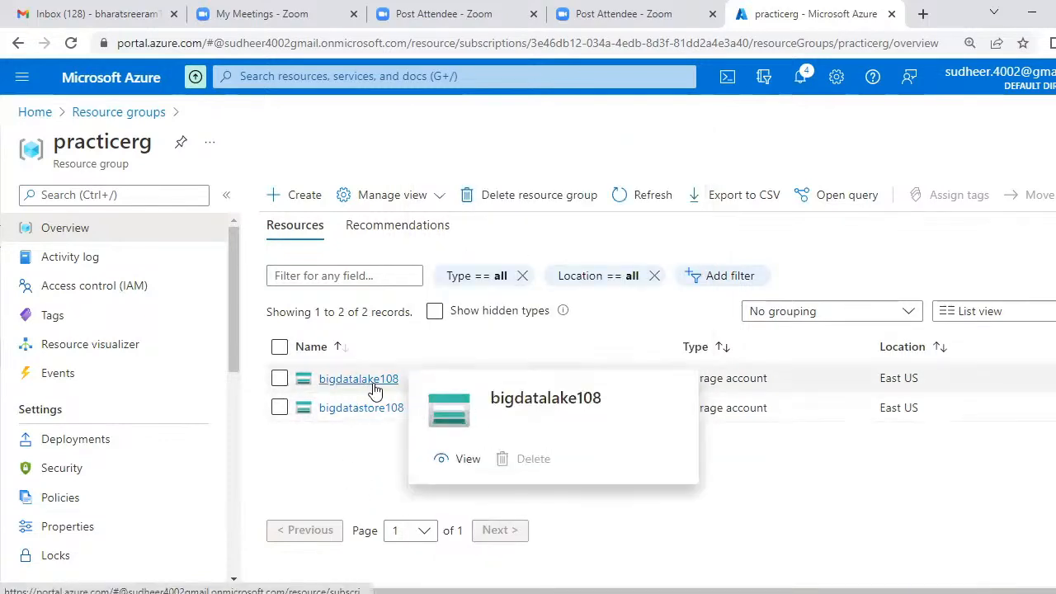
{"action": "left_click", "coordinate": [373, 384]}
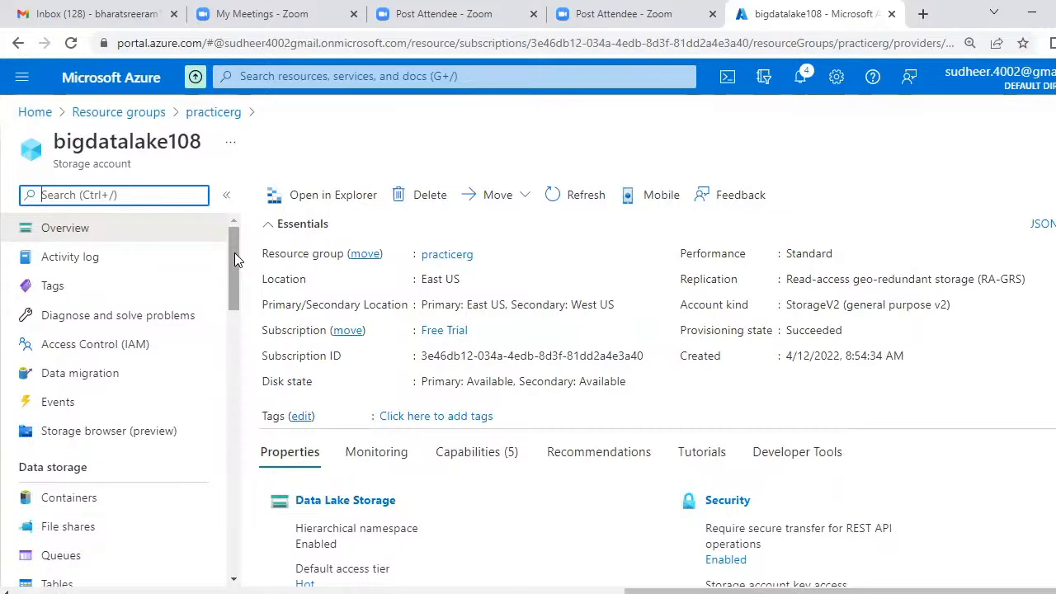
{"action": "left_click_drag", "start_coordinate": [234, 254], "coordinate": [236, 406]}
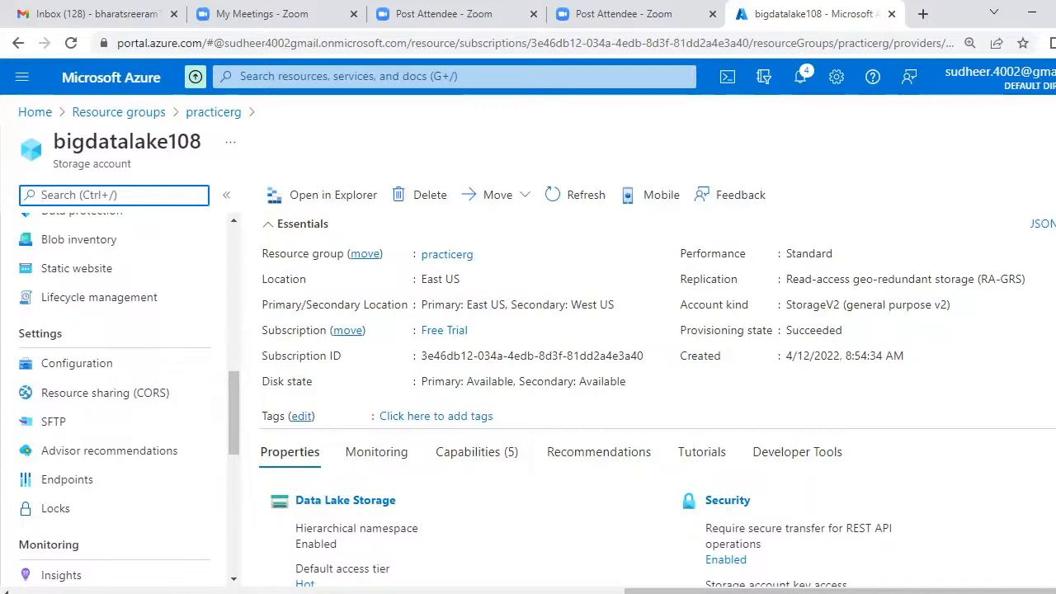
Switch to the Notepad notes and add the line "name2: bigdatalake108 (gen2)" below the azure datalake definition
{"action": "key", "text": "alt+Tab"}
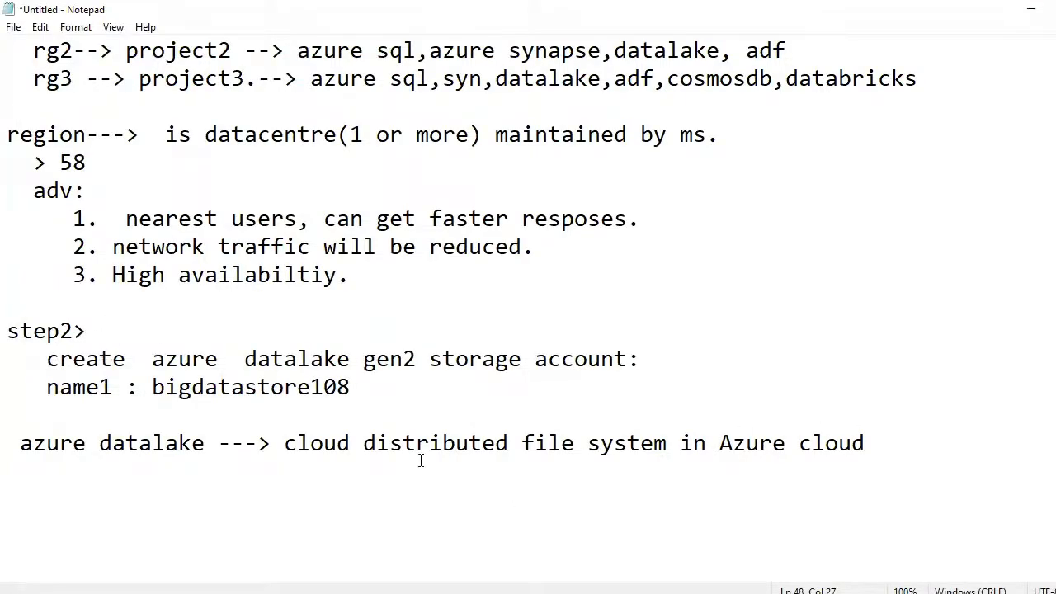
{"action": "left_click", "coordinate": [924, 448]}
{"action": "key", "text": "Return"}
{"action": "key", "text": "Return"}
{"action": "type", "text": "name"}
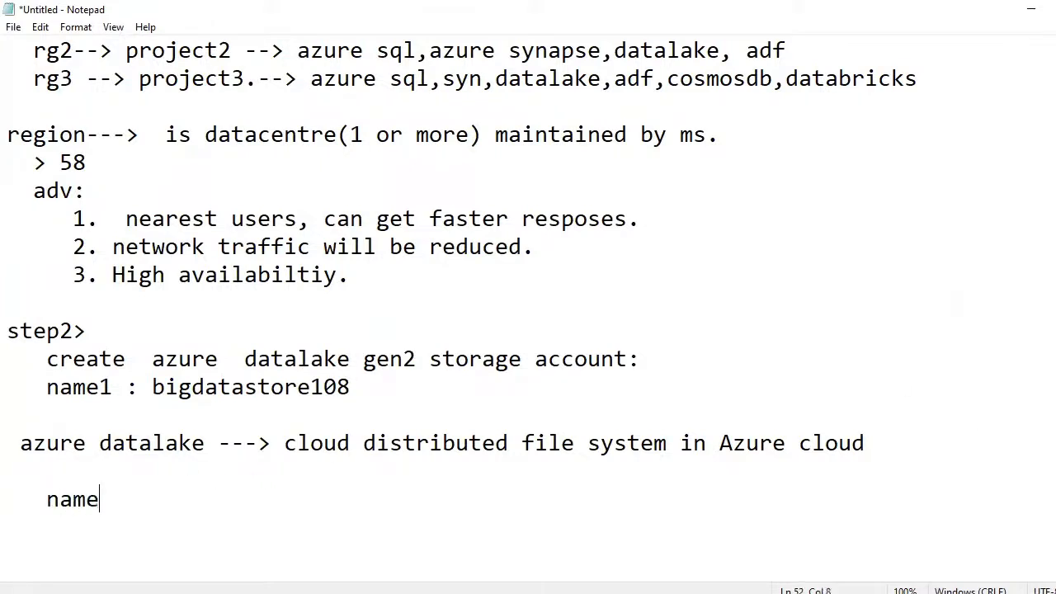
{"action": "type", "text": "2:  bigdatal"}
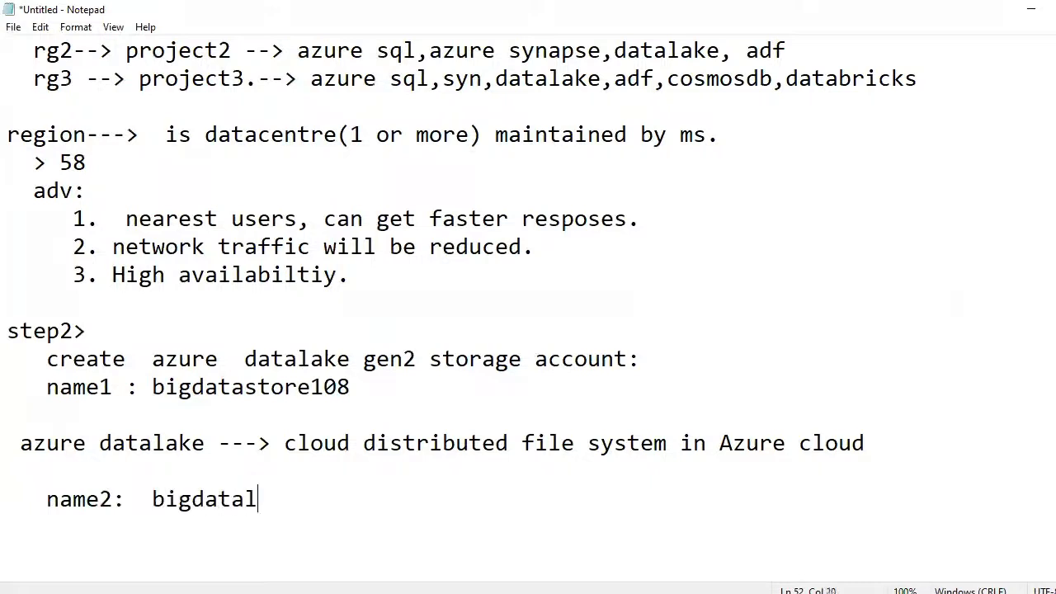
{"action": "type", "text": "ake108 (gen2)"}
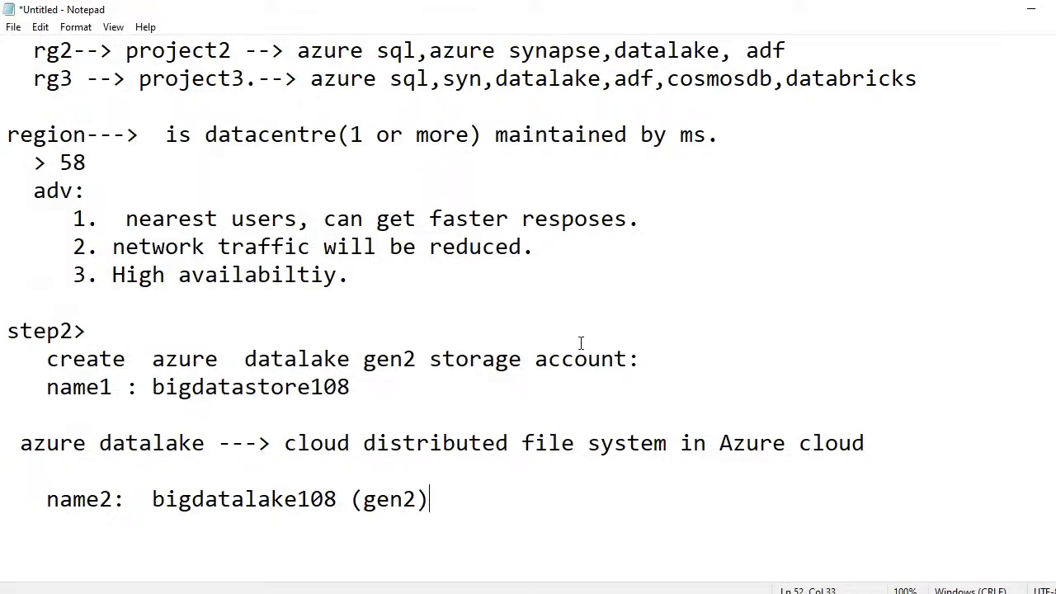
Append "(only blob storage)" after bigdatastore108 on the name1 line
{"action": "left_click", "coordinate": [577, 376]}
{"action": "type", "text": "(only bol"}
{"action": "key", "text": "BackSpace"}
{"action": "key", "text": "BackSpace"}
{"action": "type", "text": "lob storage)"}
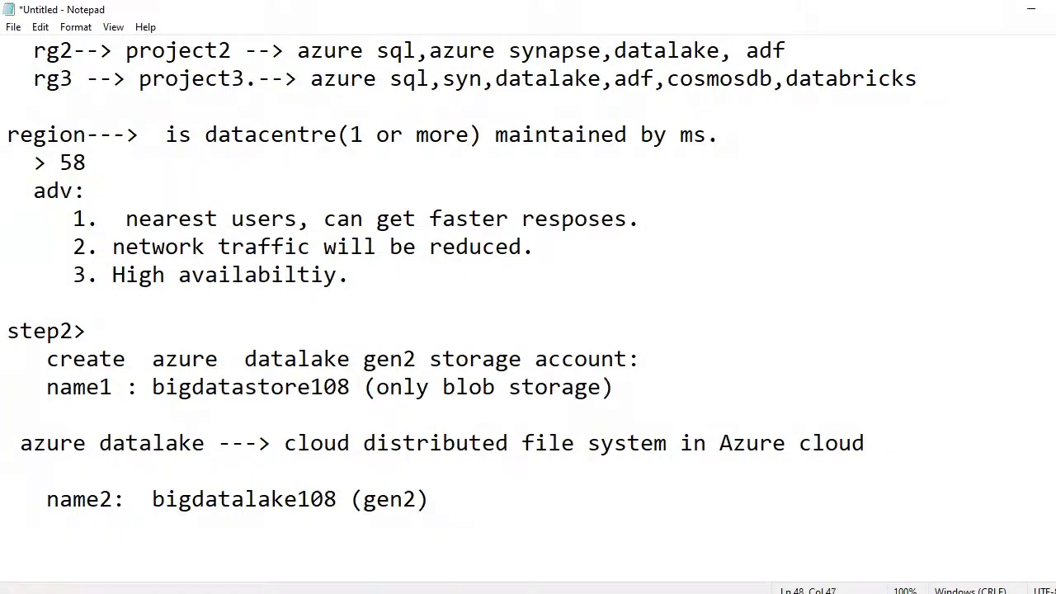
Add the indented line "Enableing heirachical name space" under the name2 entry and start a new line
{"action": "left_click", "coordinate": [502, 500]}
{"action": "key", "text": "Return"}
{"action": "type", "text": "Enablein"}
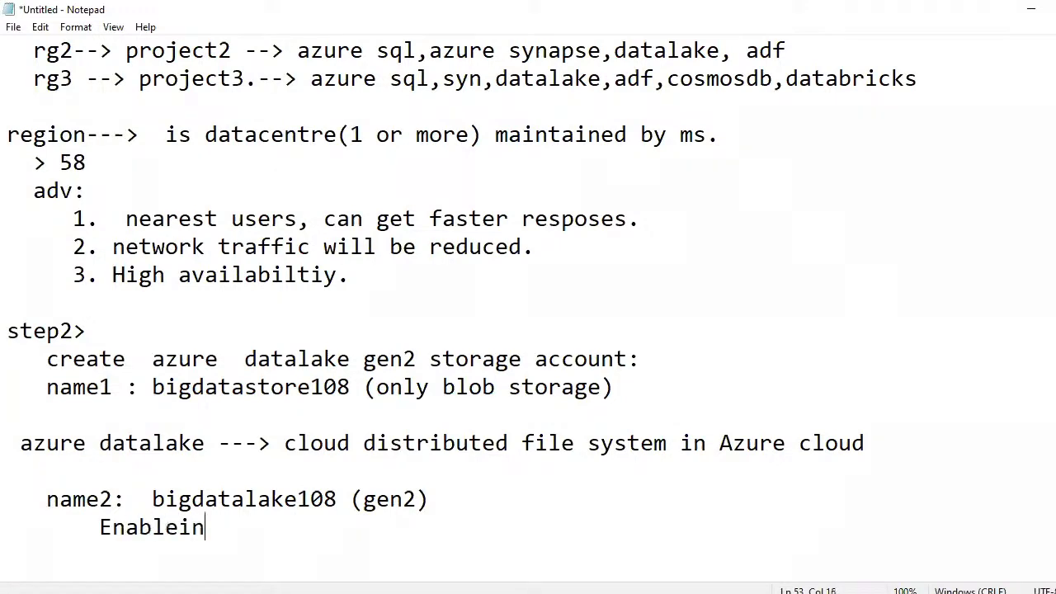
{"action": "type", "text": "g heri"}
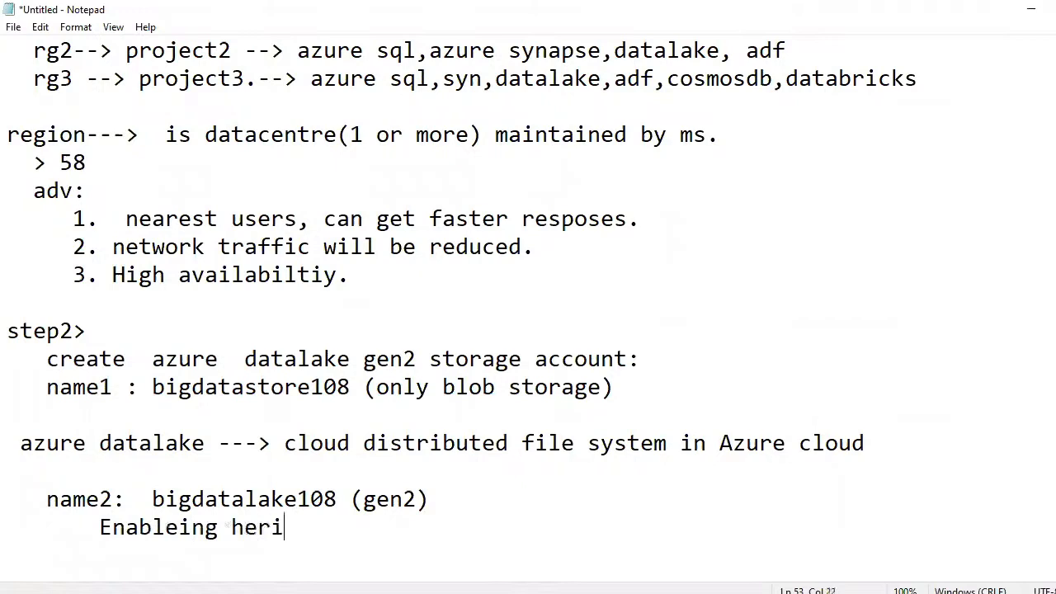
{"action": "key", "text": "BackSpace"}
{"action": "key", "text": "BackSpace"}
{"action": "type", "text": "ora"}
{"action": "key", "text": "BackSpace"}
{"action": "key", "text": "BackSpace"}
{"action": "key", "text": "BackSpace"}
{"action": "type", "text": "irachical n"}
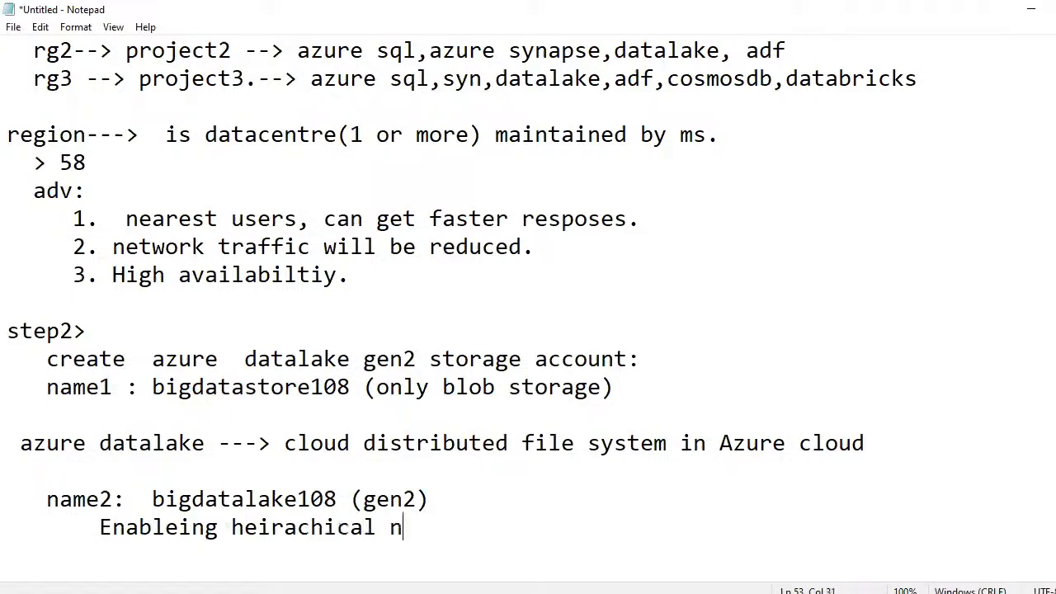
{"action": "type", "text": "ame space"}
{"action": "key", "text": "Return"}
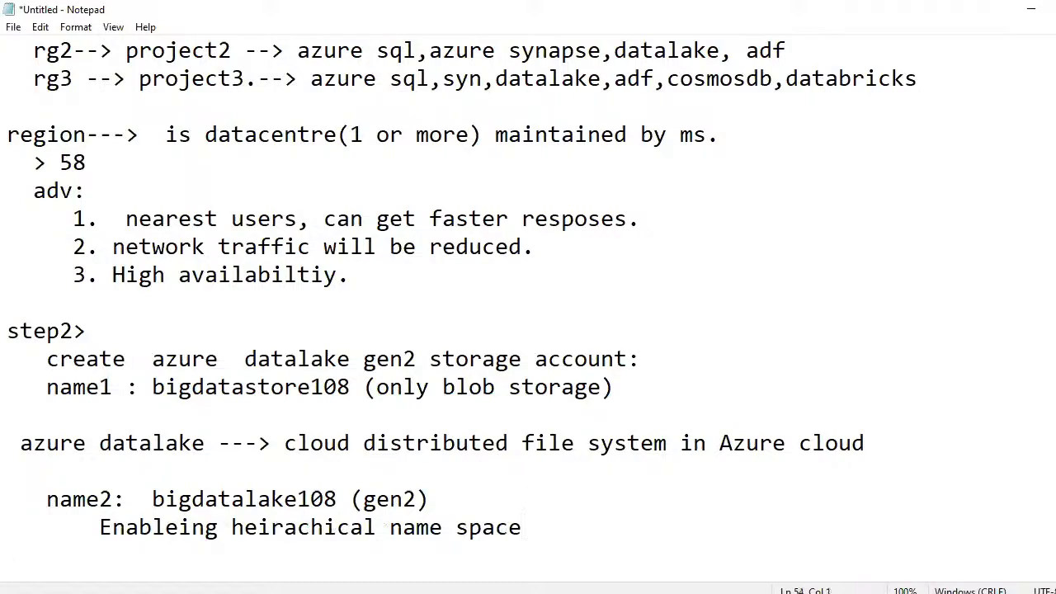
Switch to the Azure portal, create a container named mydata in the bigdatastore108 storage account with private access, and open it
{"action": "key", "text": "alt+Tab"}
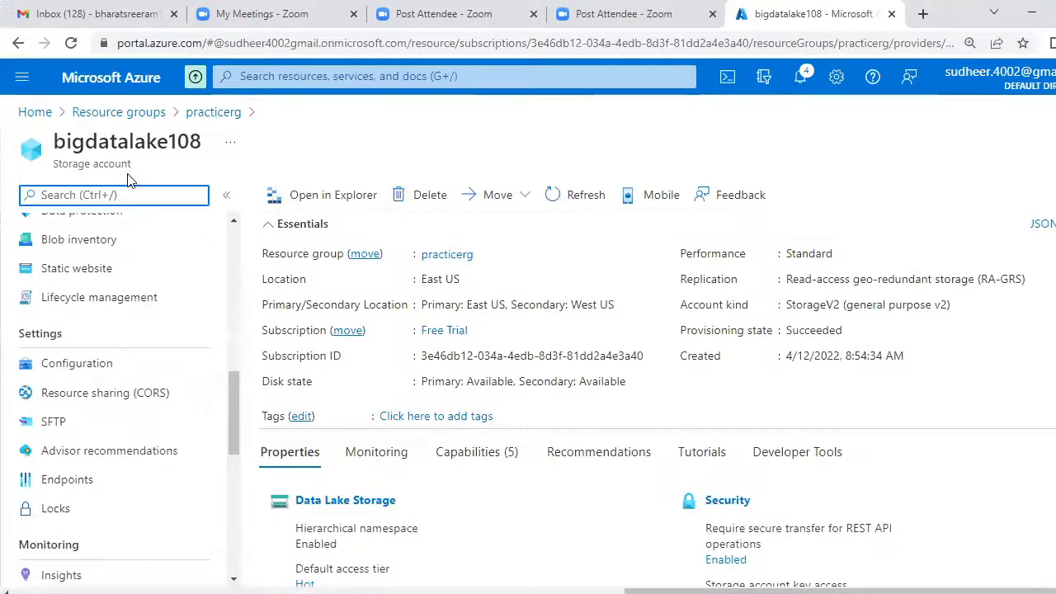
{"action": "left_click", "coordinate": [198, 122]}
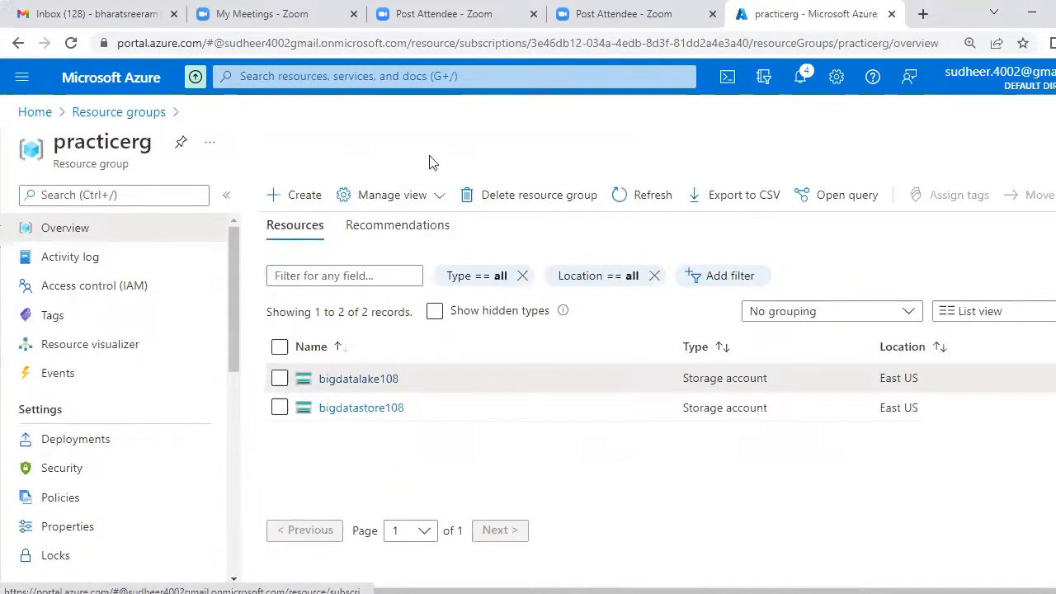
{"action": "left_click", "coordinate": [381, 417]}
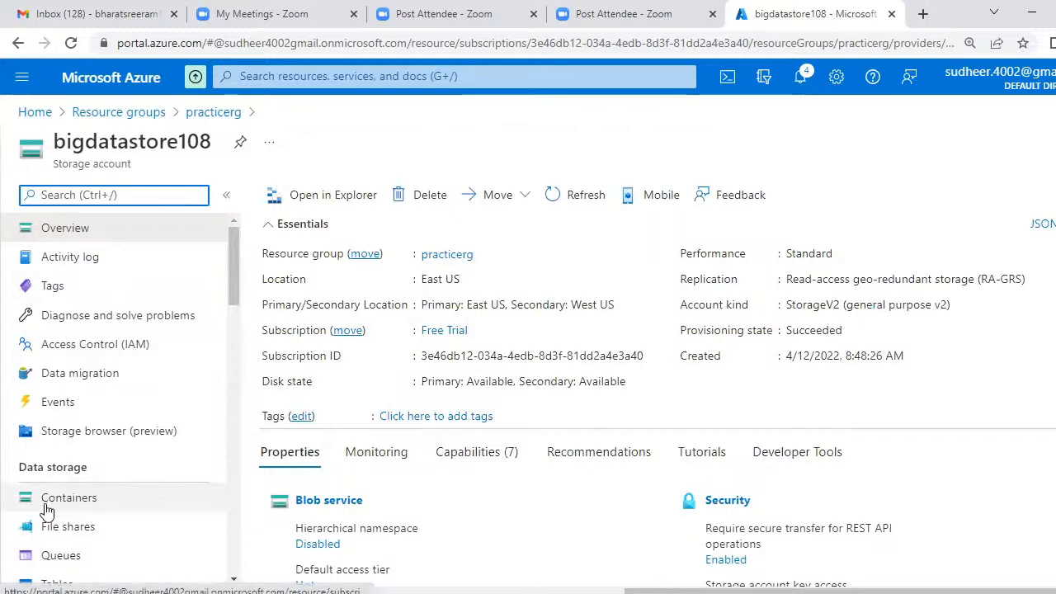
{"action": "left_click", "coordinate": [235, 583]}
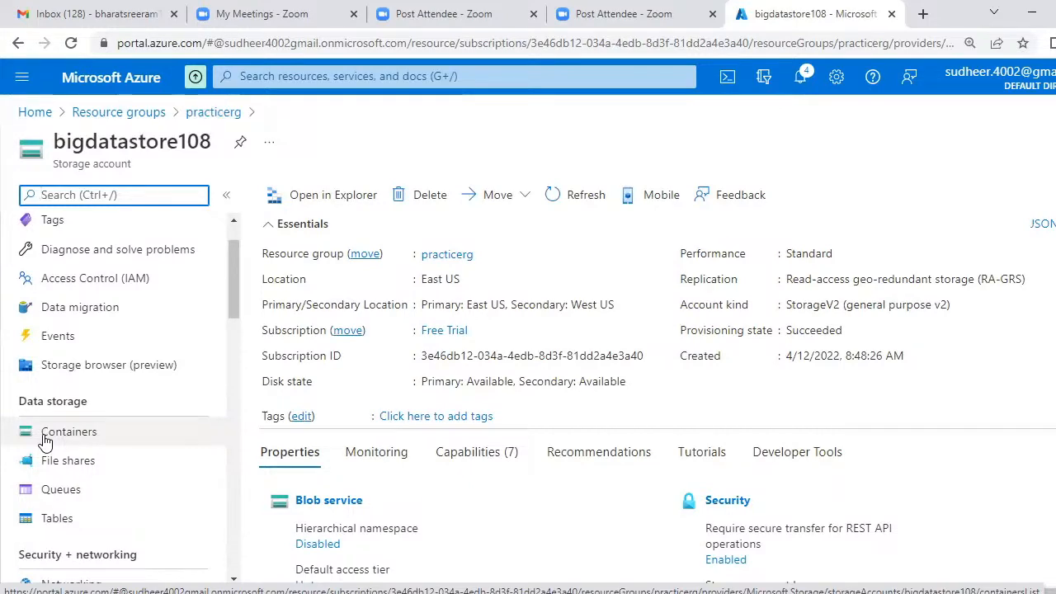
{"action": "left_click", "coordinate": [95, 436]}
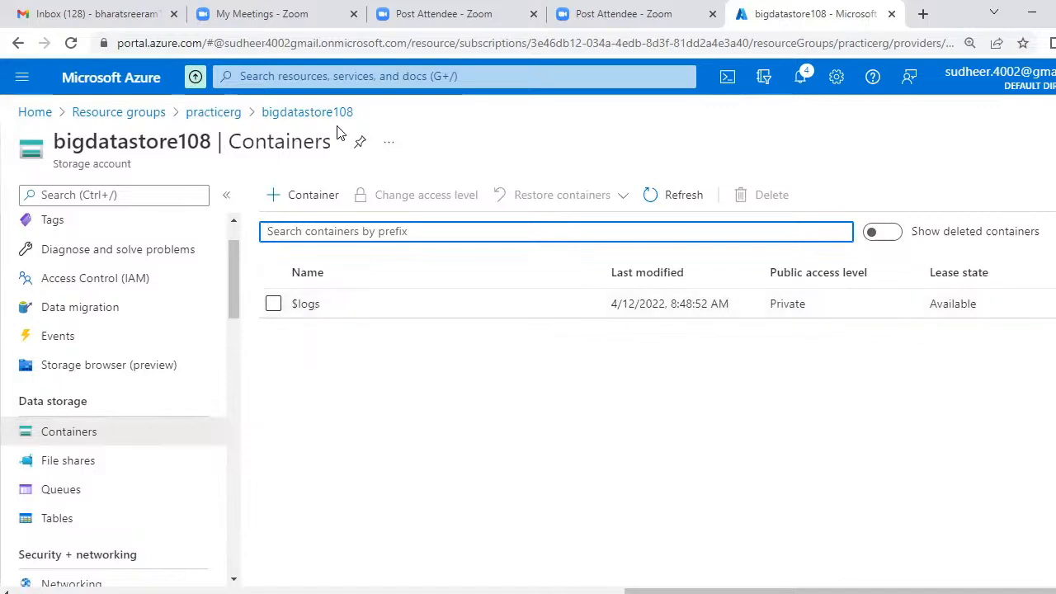
{"action": "left_click", "coordinate": [300, 204]}
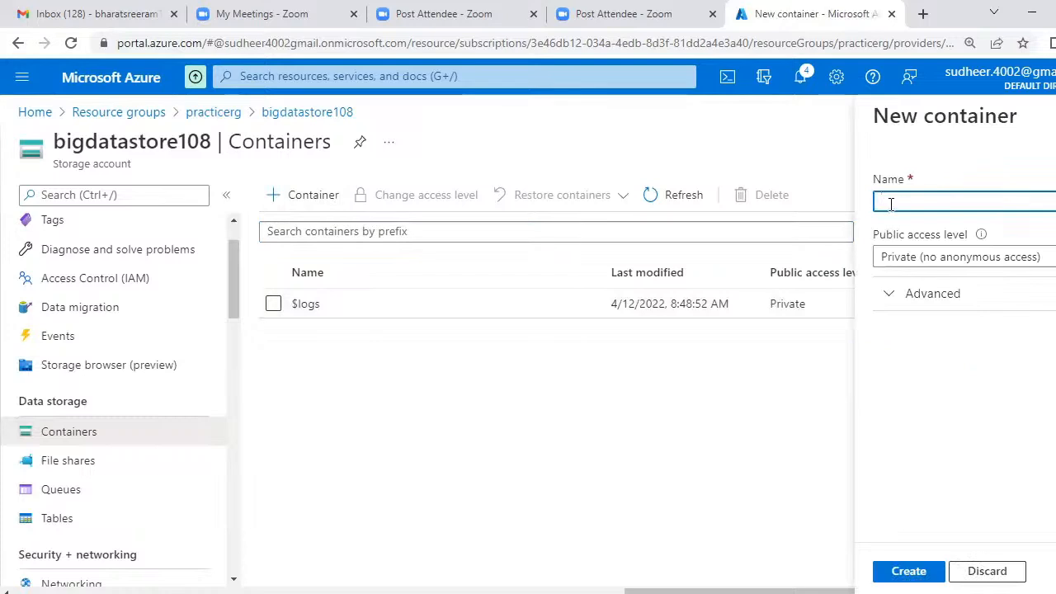
{"action": "type", "text": "mydata"}
{"action": "left_click", "coordinate": [918, 573]}
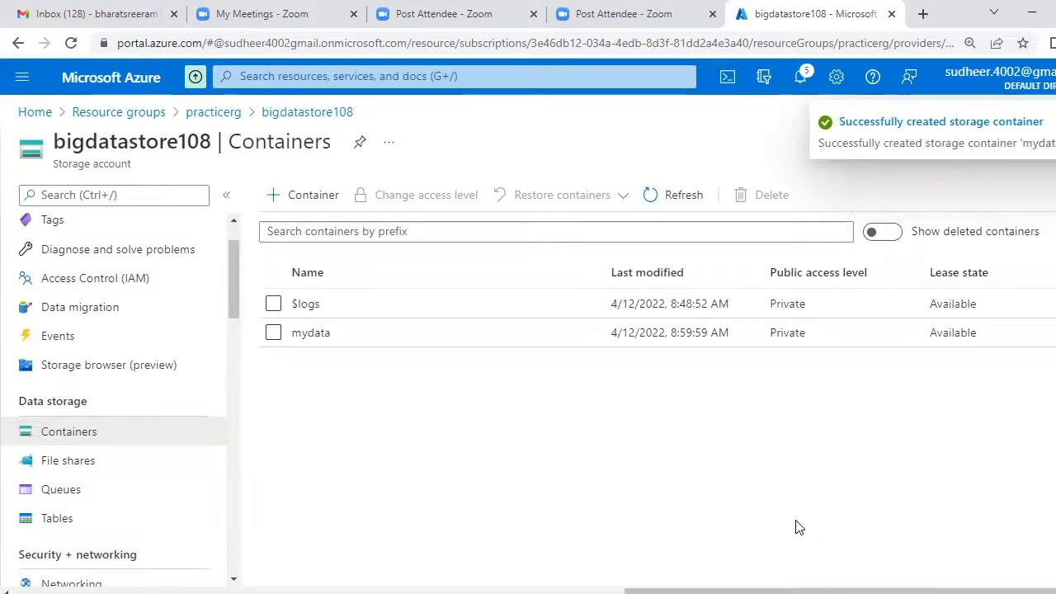
{"action": "left_click", "coordinate": [311, 335]}
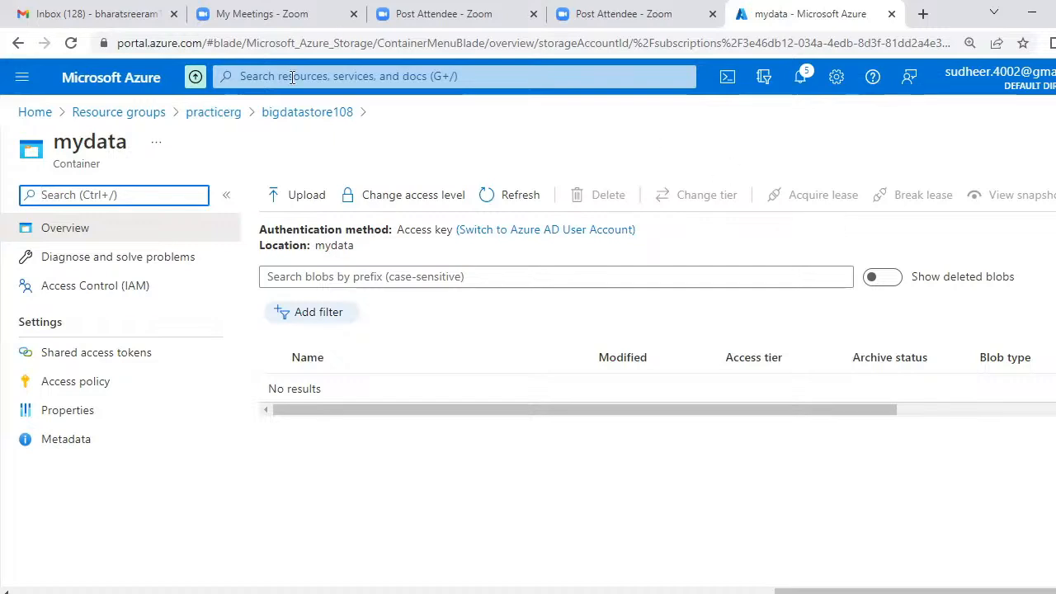
Return to the practicerg resource group and create a private container named mydata in the bigdatalake108 storage account
{"action": "left_click", "coordinate": [228, 117]}
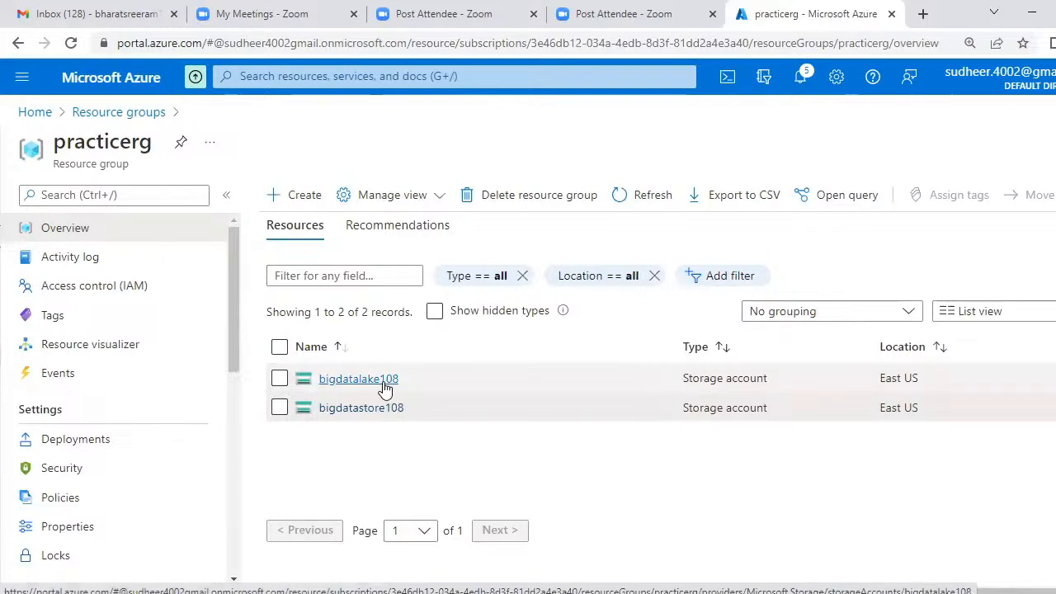
{"action": "mouse_move", "coordinate": [394, 384]}
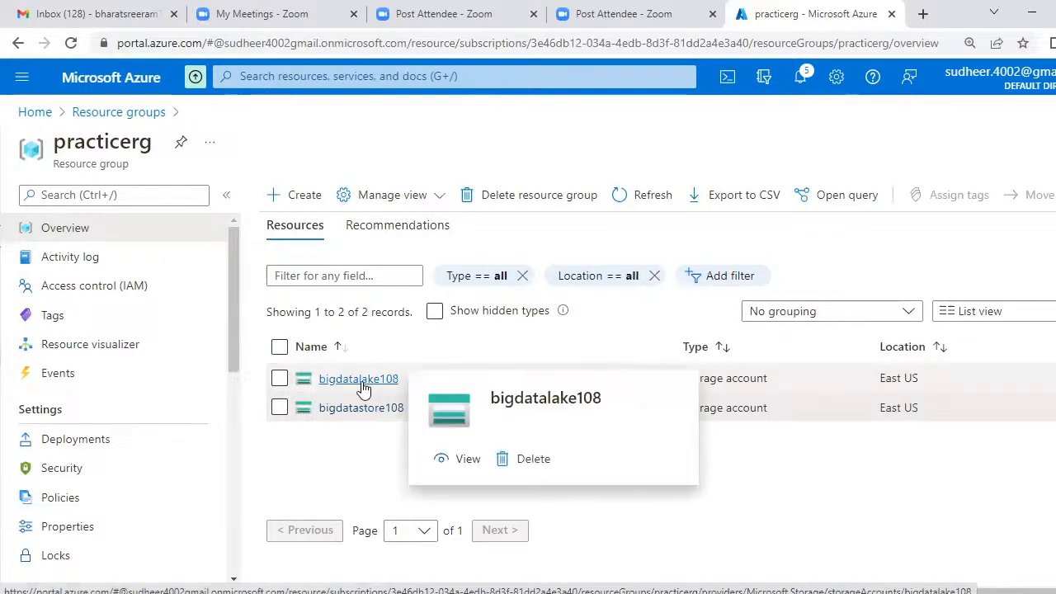
{"action": "left_click", "coordinate": [363, 385]}
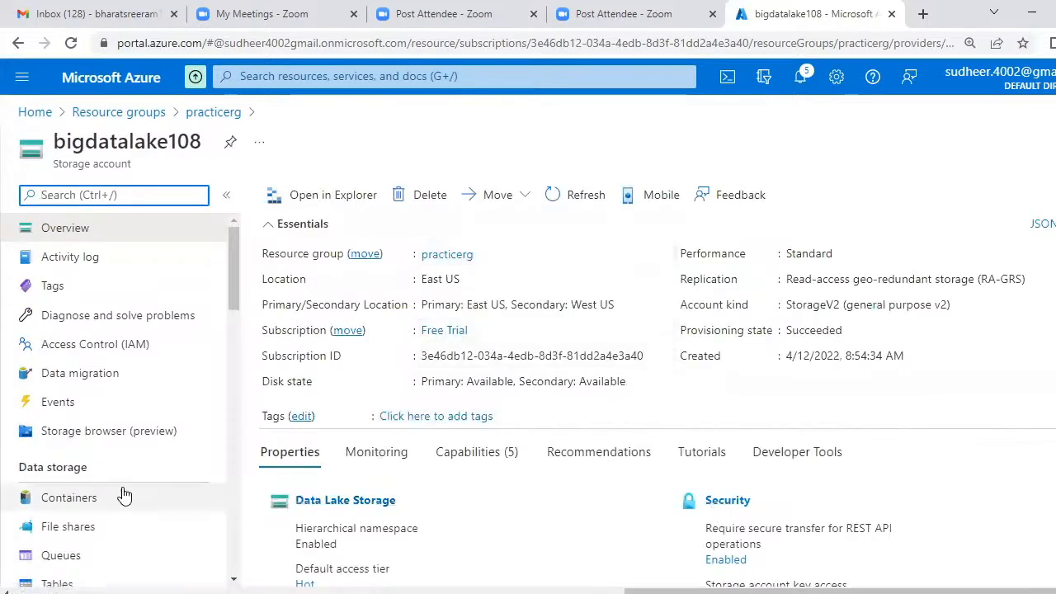
{"action": "left_click", "coordinate": [70, 498]}
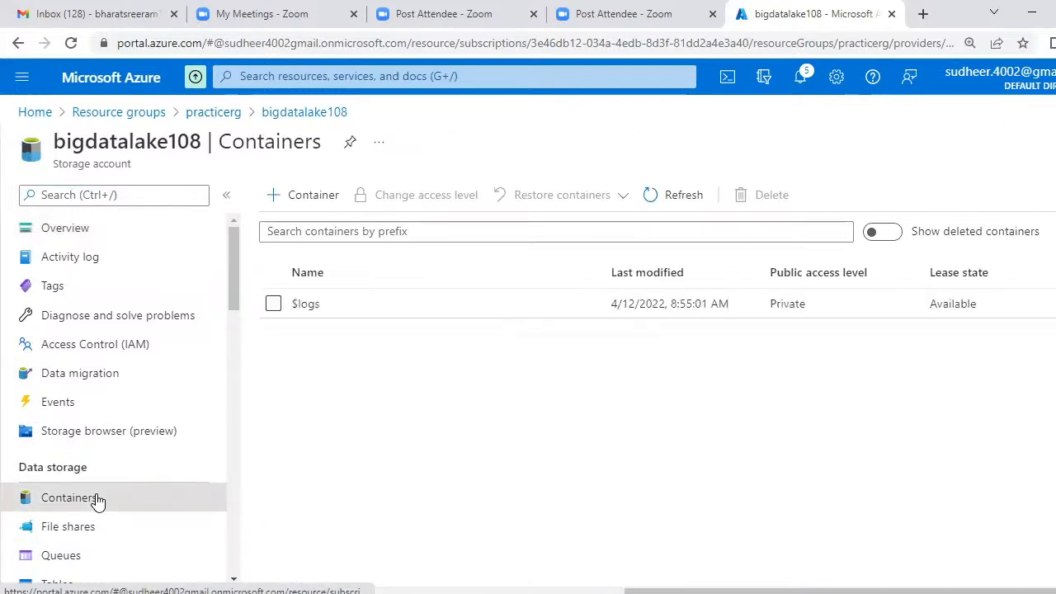
{"action": "left_click", "coordinate": [310, 197]}
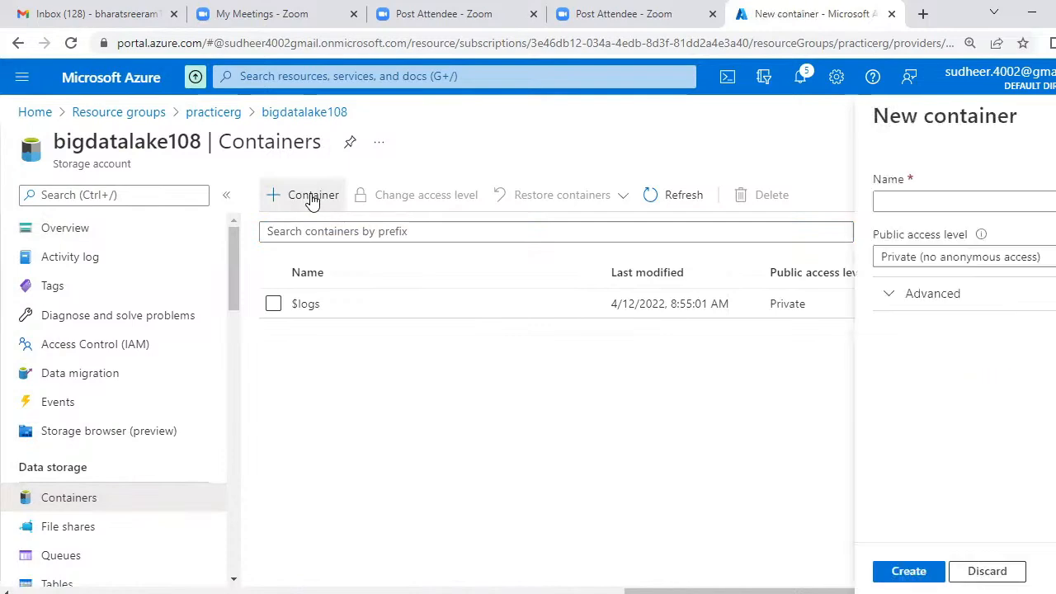
{"action": "left_click", "coordinate": [901, 200]}
{"action": "type", "text": "mydata"}
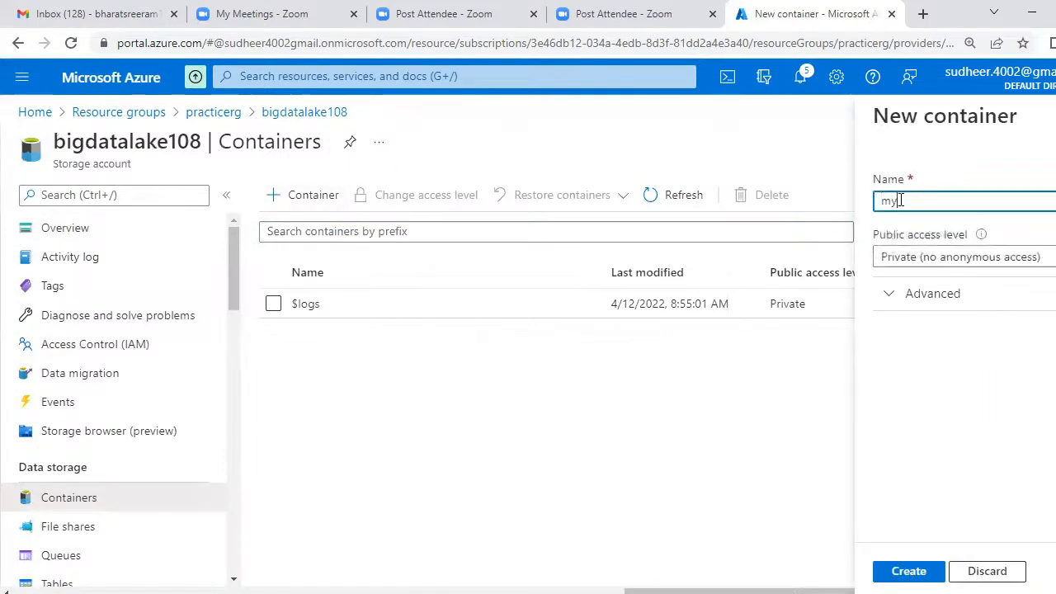
{"action": "left_click", "coordinate": [909, 571]}
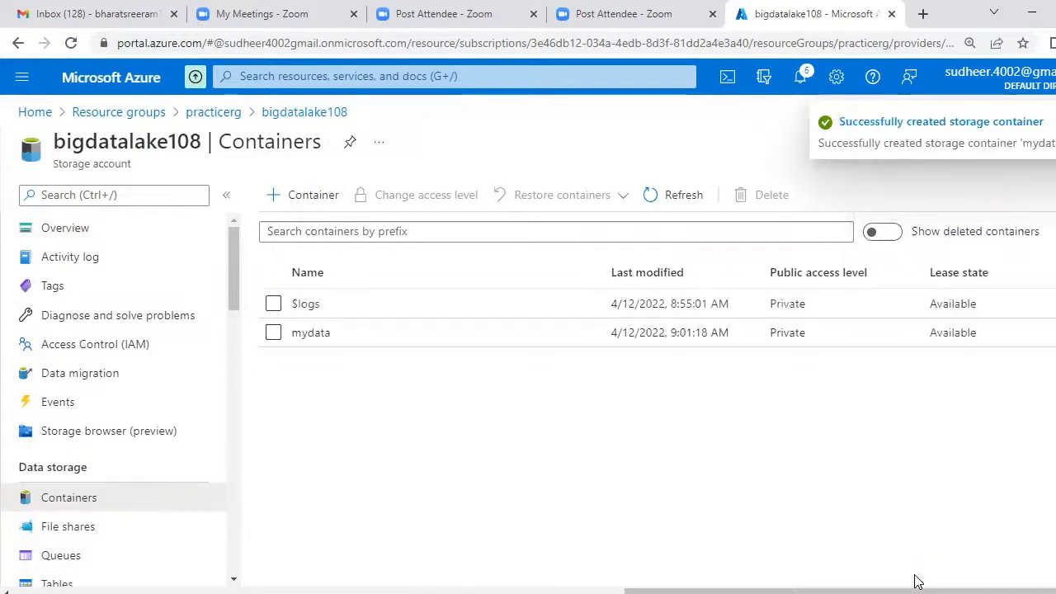
Open the mydata container of bigdatalake108 and add a directory named products
{"action": "left_click", "coordinate": [302, 338]}
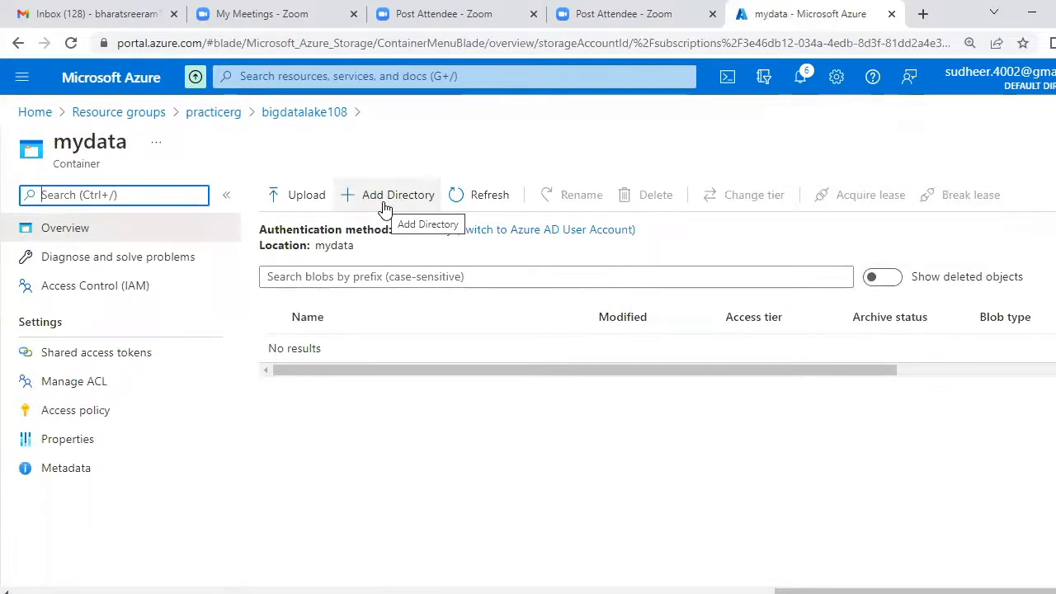
{"action": "left_click", "coordinate": [383, 202]}
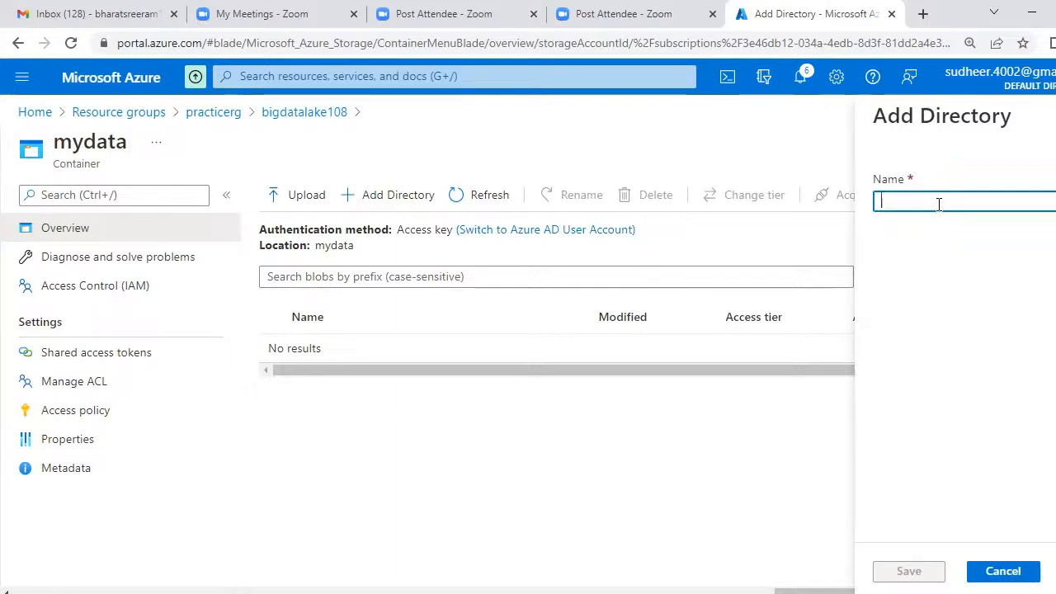
{"action": "type", "text": "yar"}
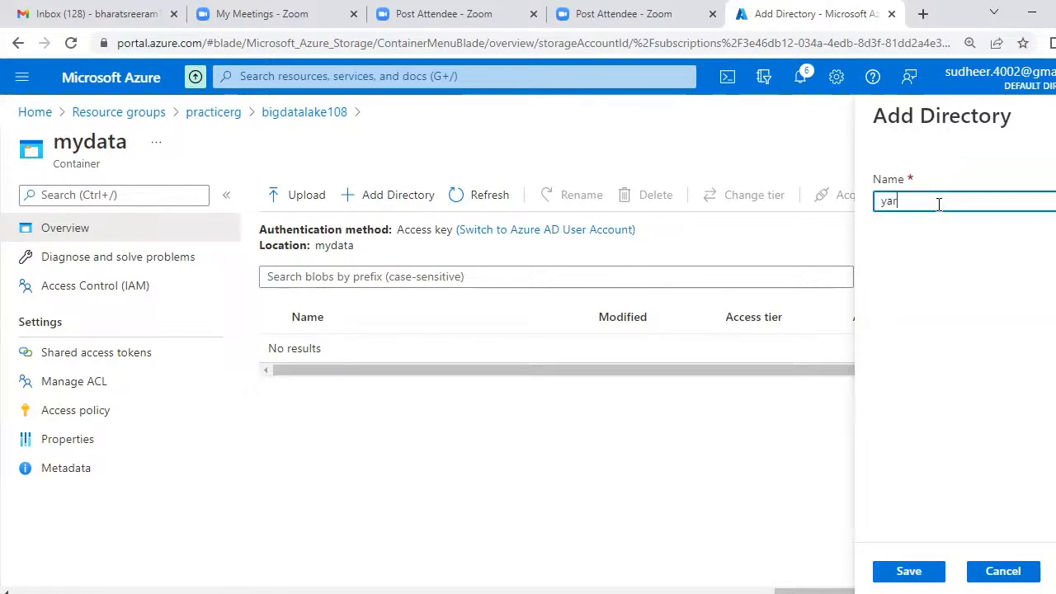
{"action": "key", "text": "BackSpace"}
{"action": "key", "text": "BackSpace"}
{"action": "key", "text": "BackSpace"}
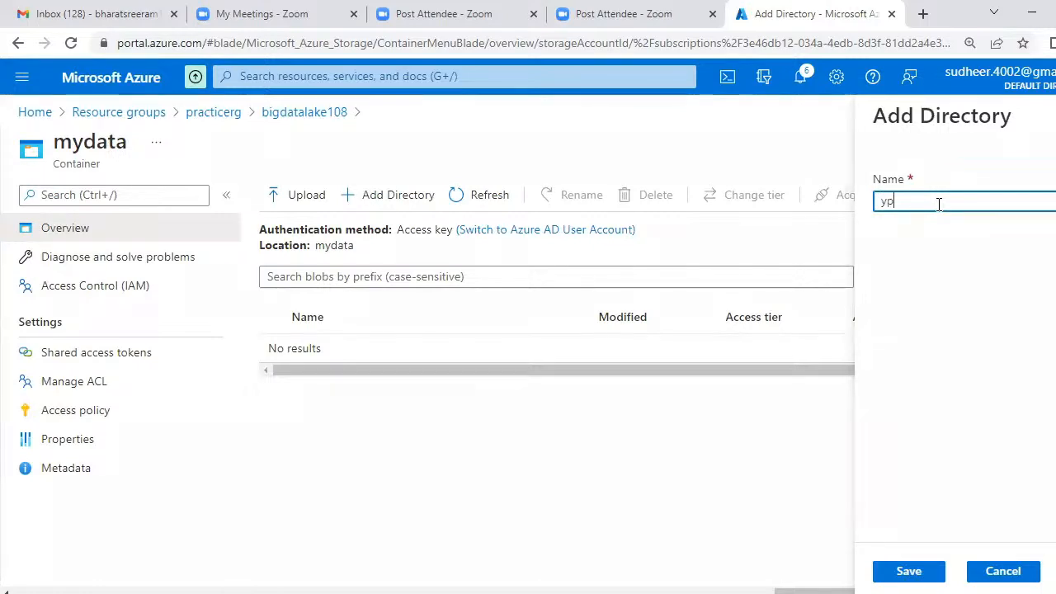
{"action": "type", "text": "products"}
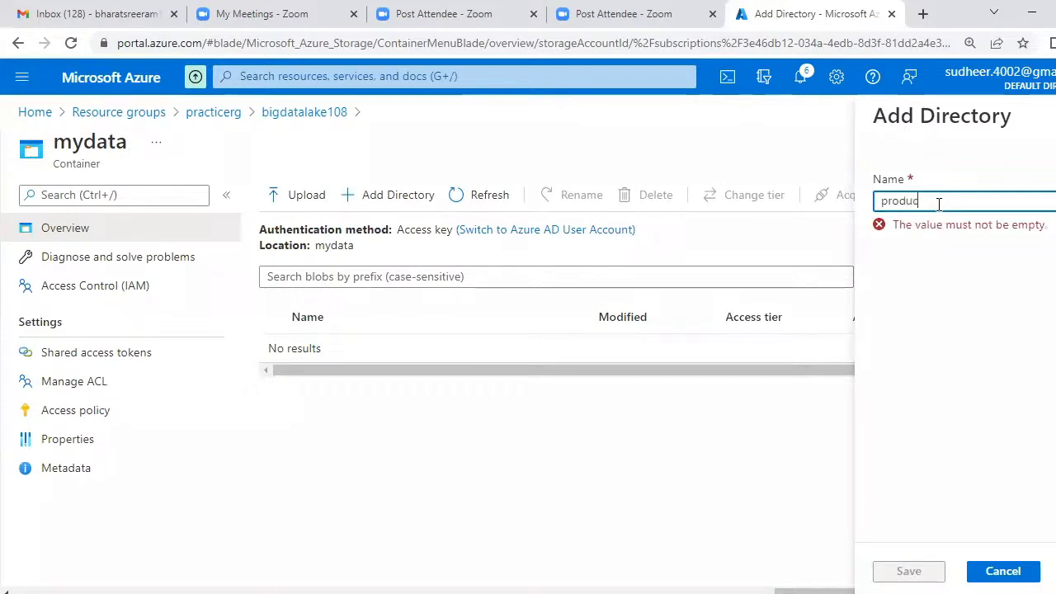
{"action": "left_click", "coordinate": [912, 572]}
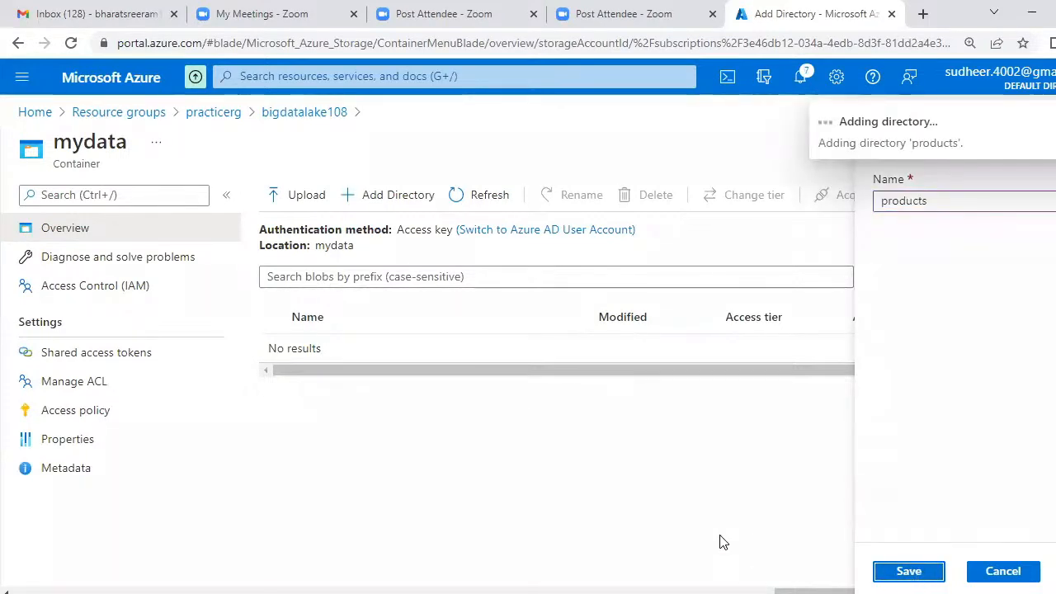
Add a second directory named sales to the mydata container
{"action": "left_click", "coordinate": [403, 198]}
{"action": "left_click", "coordinate": [901, 203]}
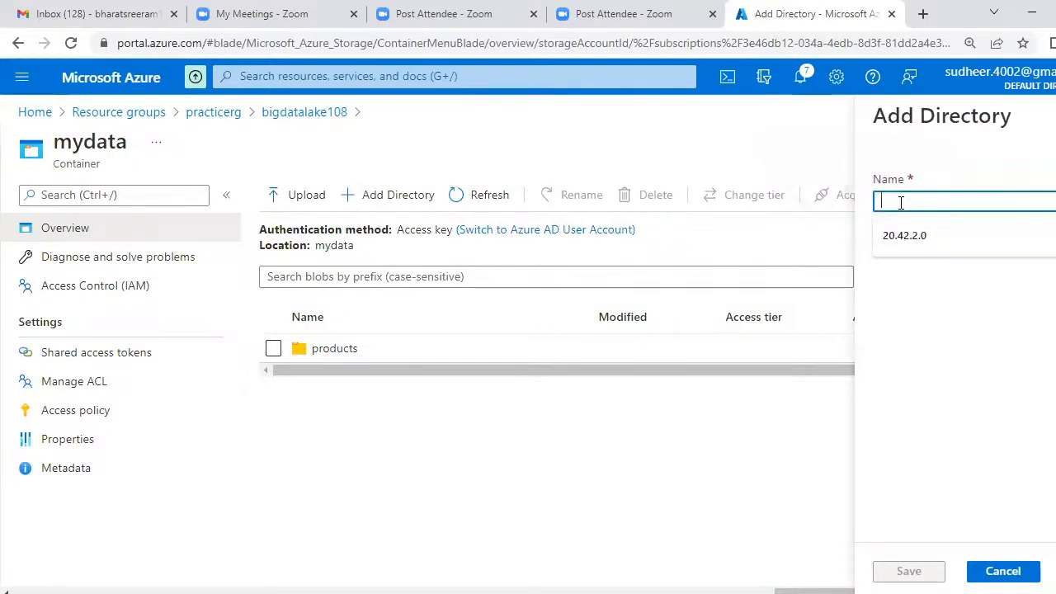
{"action": "type", "text": "sales"}
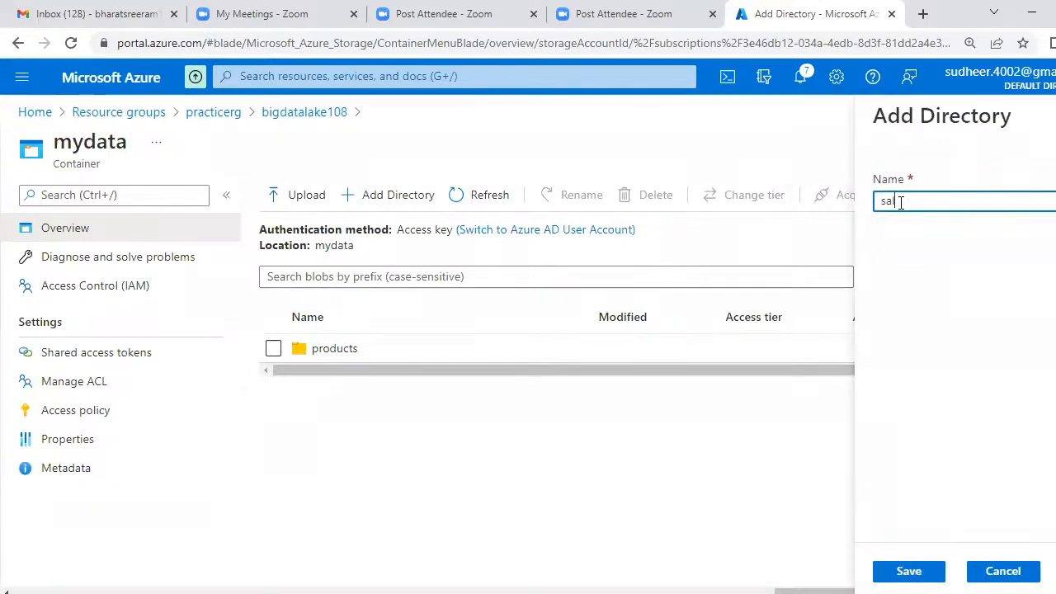
{"action": "left_click", "coordinate": [912, 568]}
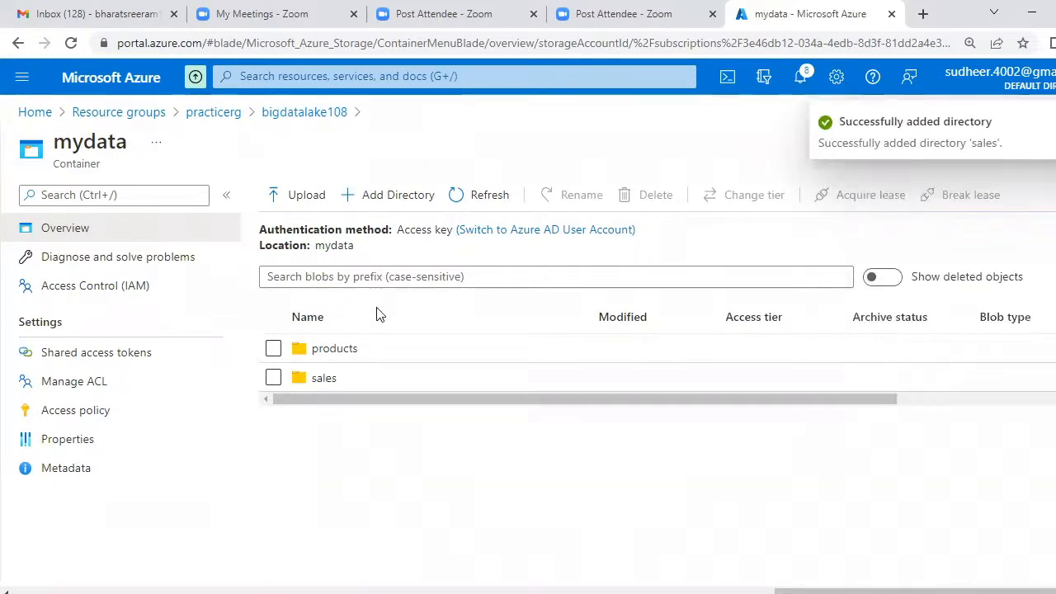
Open the products directory and upload the file 20220628emp.txt from the desktop's bharat folder into it
{"action": "left_click", "coordinate": [335, 350]}
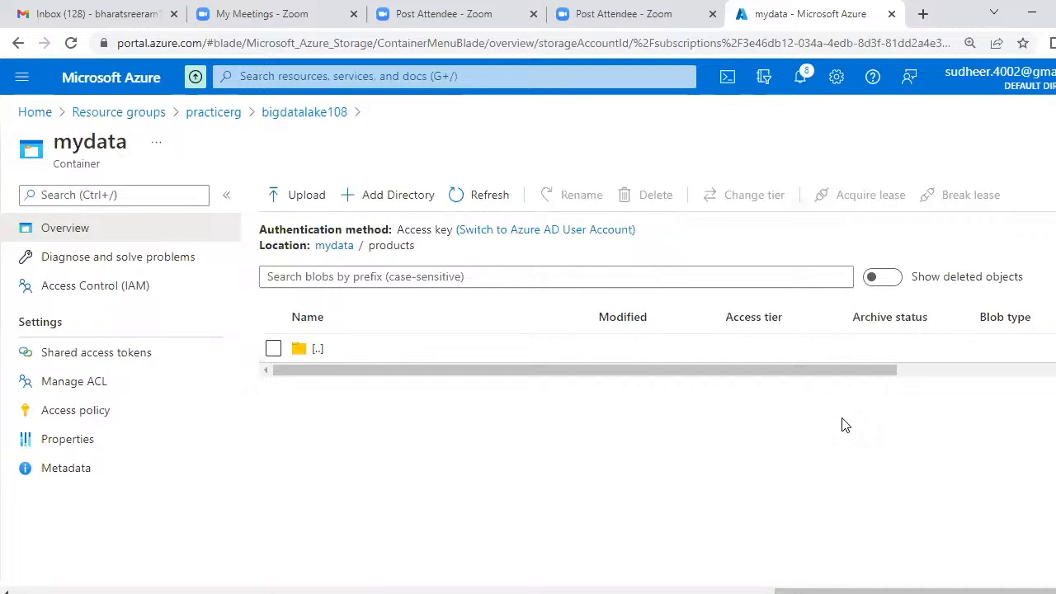
{"action": "left_click", "coordinate": [294, 198]}
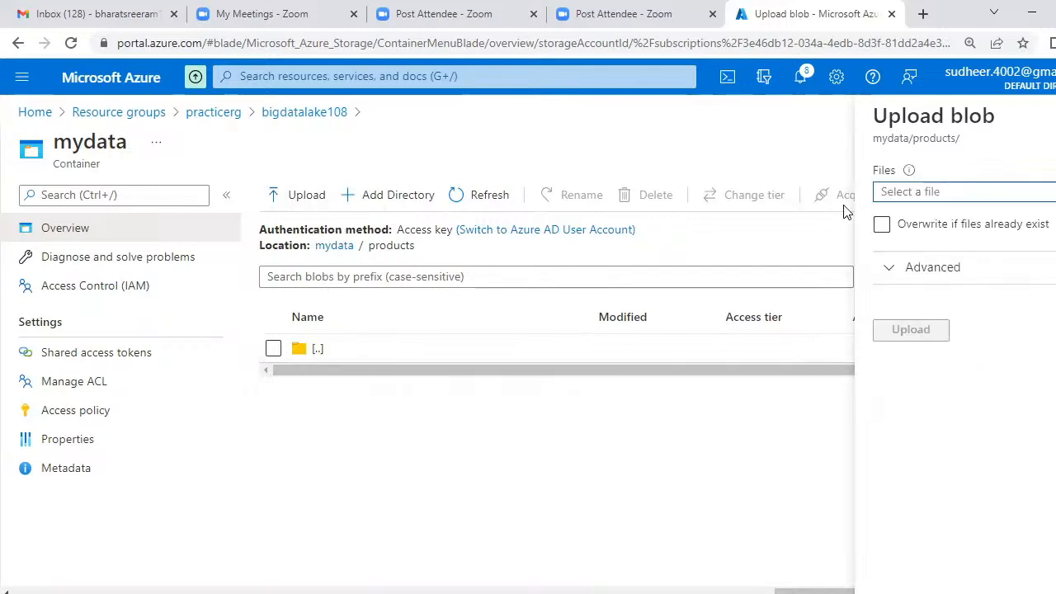
{"action": "left_click", "coordinate": [944, 198]}
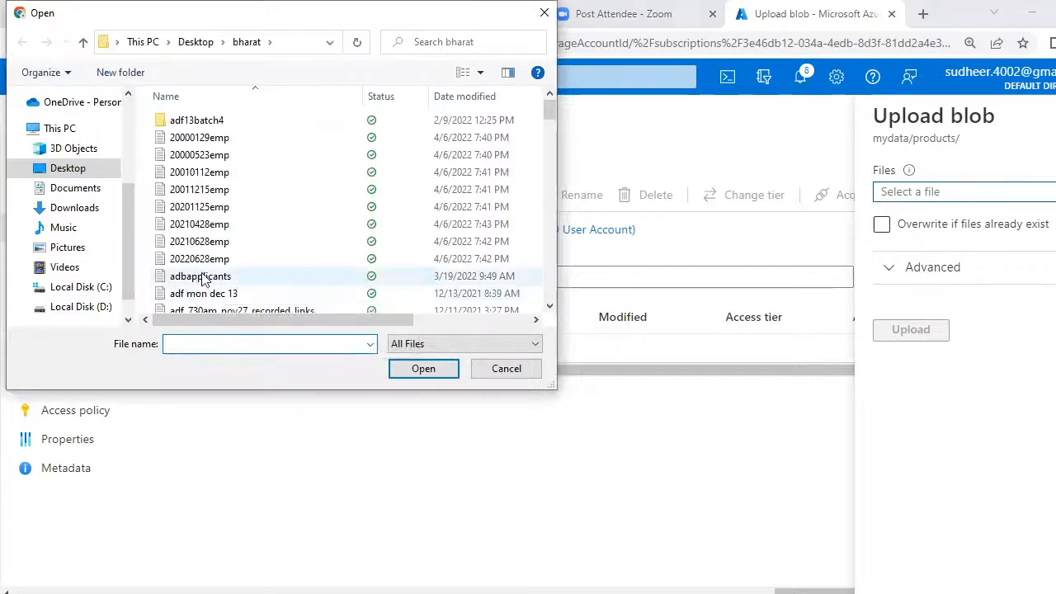
{"action": "left_click", "coordinate": [199, 261]}
{"action": "left_click", "coordinate": [421, 370]}
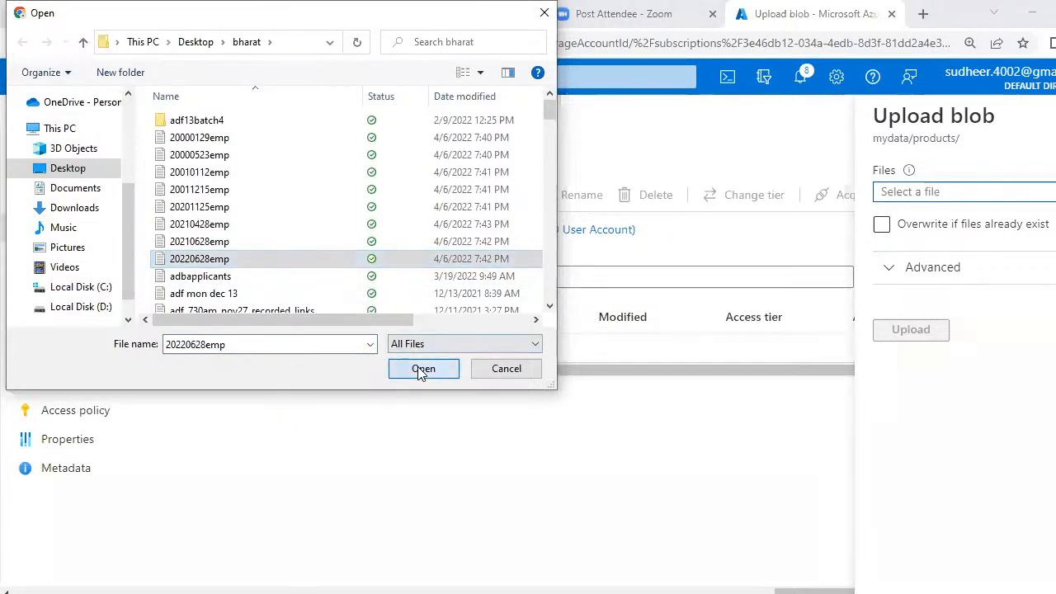
{"action": "left_click", "coordinate": [920, 330]}
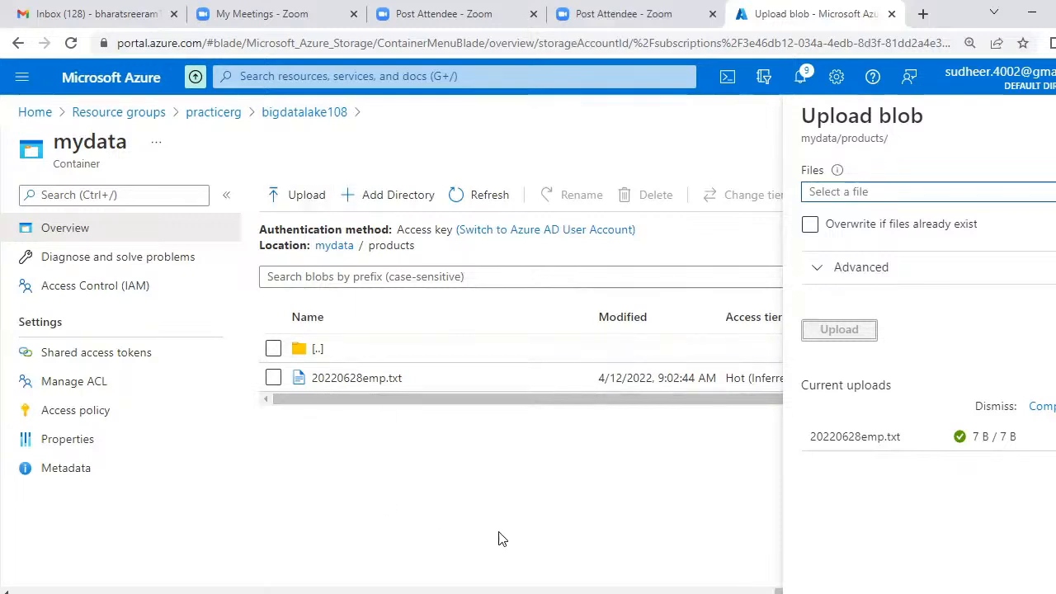
Switch to the Notepad notes and add the lines "oracle-- adf" and "ELT" plus blank lines below the name2 entry
{"action": "left_click", "coordinate": [710, 592]}
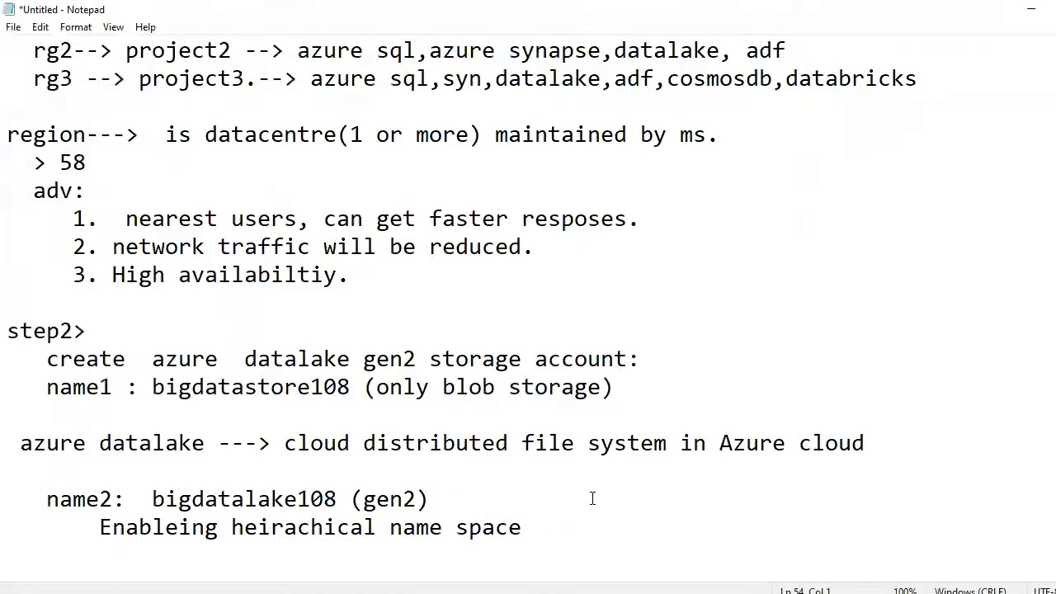
{"action": "left_click", "coordinate": [579, 522]}
{"action": "key", "text": "Return"}
{"action": "key", "text": "Return"}
{"action": "type", "text": "oracle"}
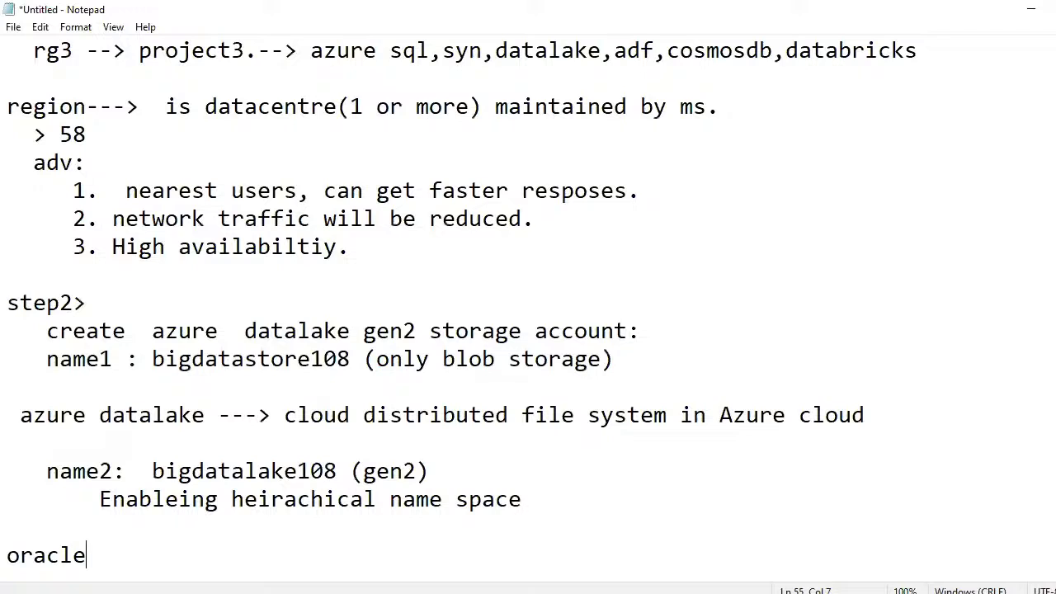
{"action": "type", "text": "-- adf"}
{"action": "key", "text": "Return"}
{"action": "key", "text": "Return"}
{"action": "key", "text": "Return"}
{"action": "key", "text": "BackSpace"}
{"action": "key", "text": "BackSpace"}
{"action": "type", "text": "ELT"}
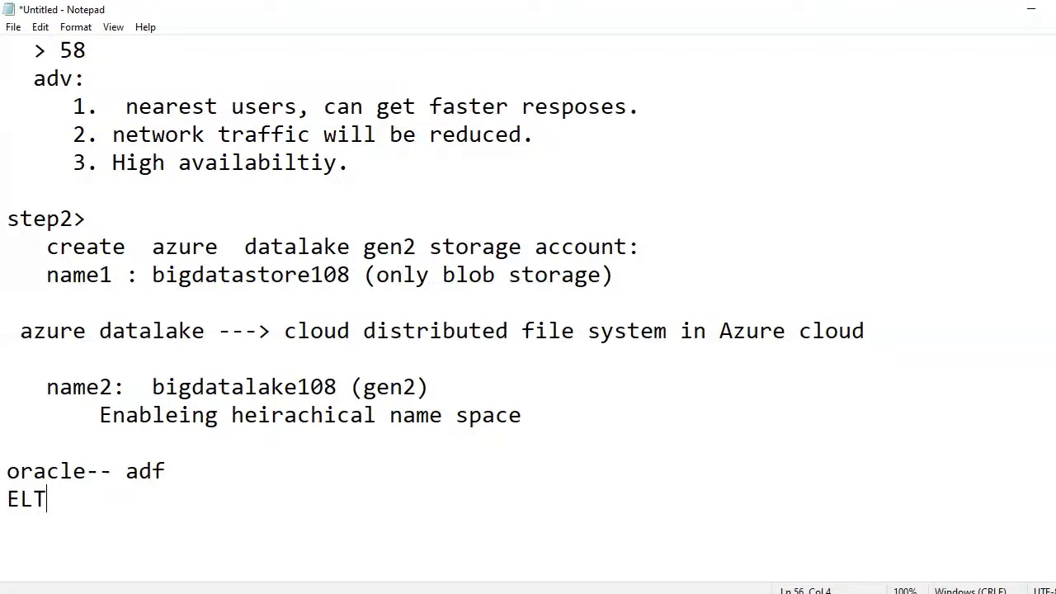
{"action": "key", "text": "Return"}
{"action": "key", "text": "Return"}
{"action": "key", "text": "Return"}
{"action": "key", "text": "Return"}
{"action": "key", "text": "Return"}
{"action": "key", "text": "Return"}
{"action": "key", "text": "Return"}
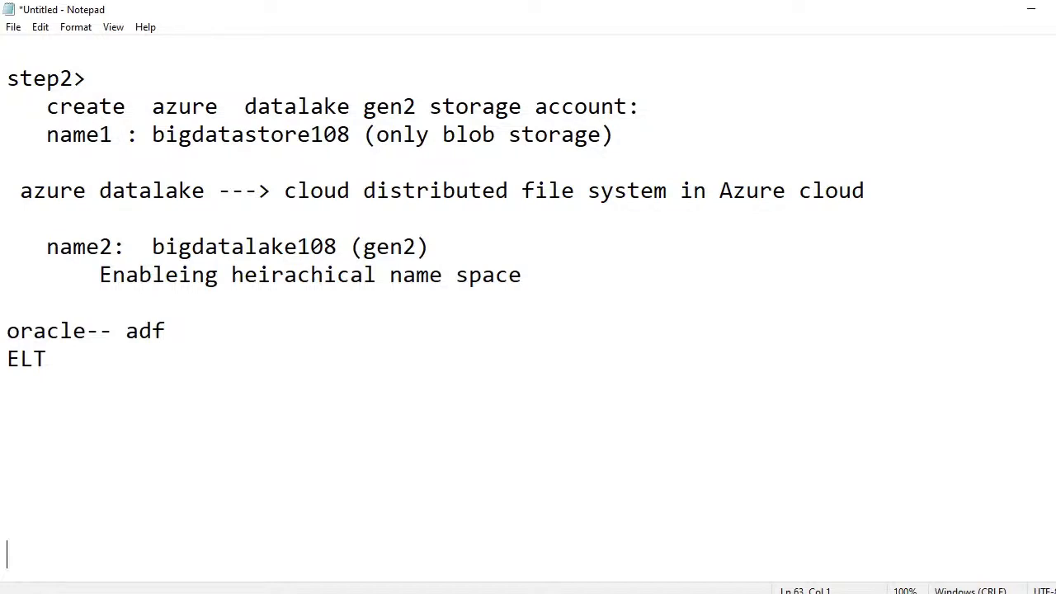
Delete the "oracle-- adf" and "ELT" lines from the notes and switch back to the Azure portal
{"action": "left_click", "coordinate": [181, 399]}
{"action": "key", "text": "Up"}
{"action": "key", "text": "Up"}
{"action": "key", "text": "Up"}
{"action": "key", "text": "Down"}
{"action": "key", "text": "shift+Down"}
{"action": "key", "text": "shift+Down"}
{"action": "key", "text": "BackSpace"}
{"action": "key", "text": "BackSpace"}
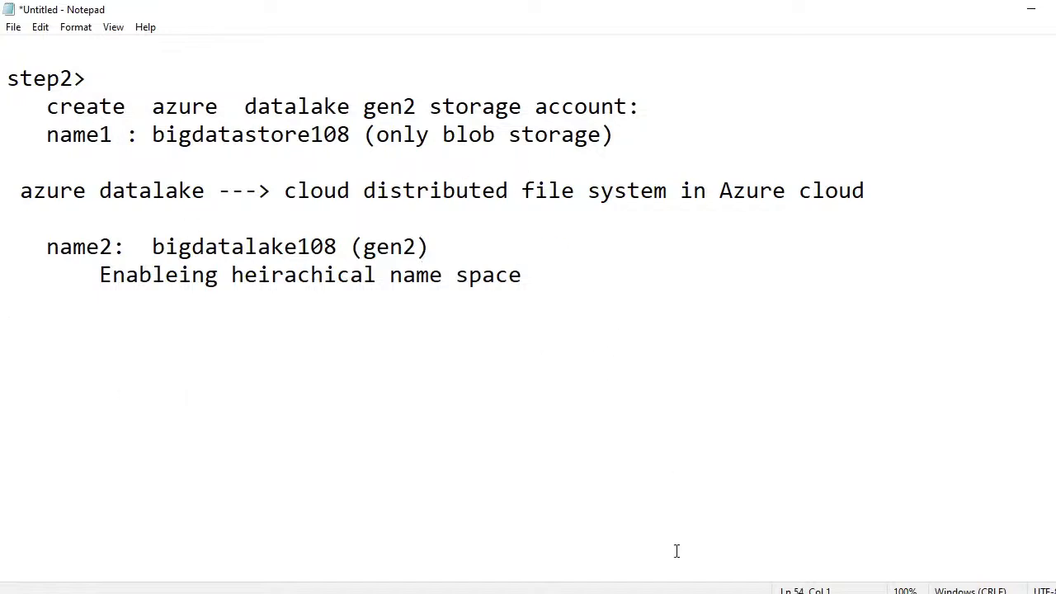
{"action": "key", "text": "alt+Tab"}
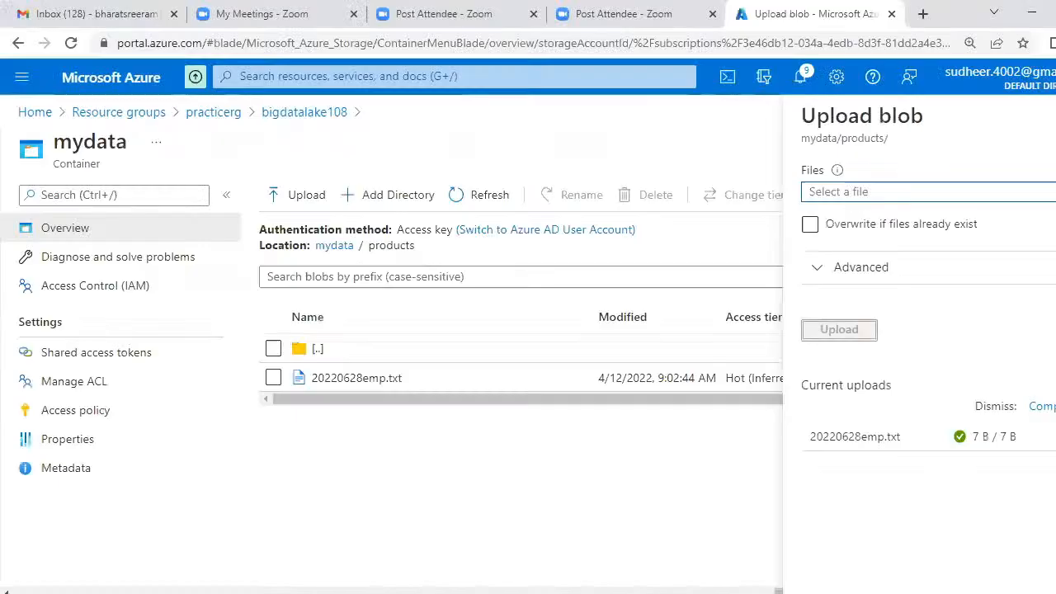